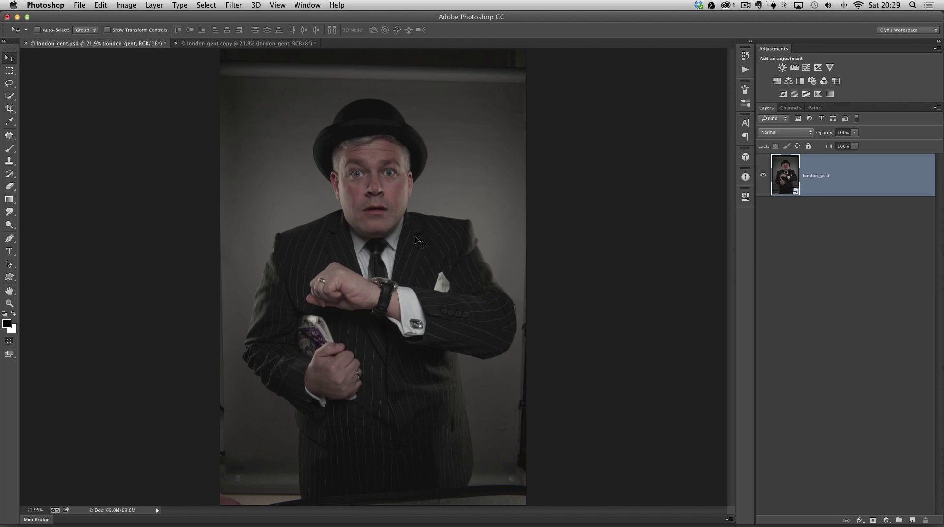
# Duplicate the london_gent layer twice in the london_gent copy document.
pyautogui.click(249, 46)
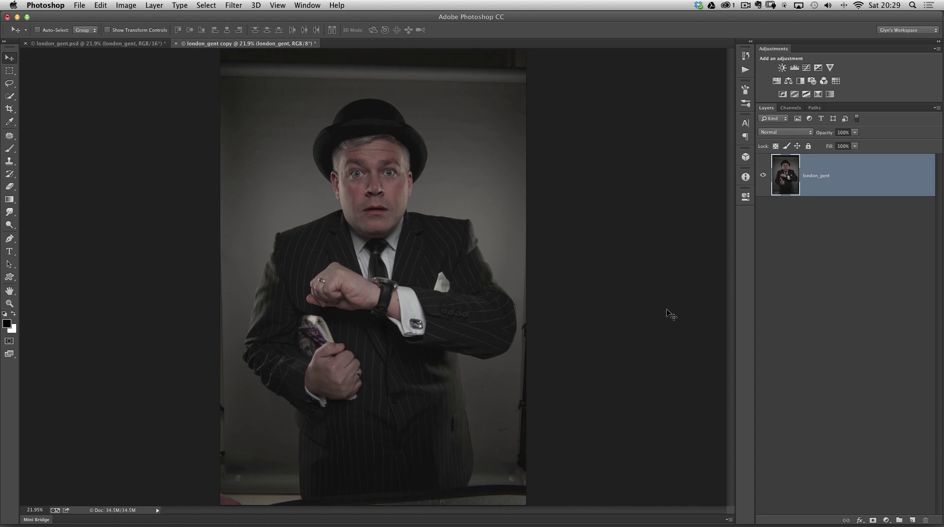
pyautogui.press('super+j')
pyautogui.press('super+j')
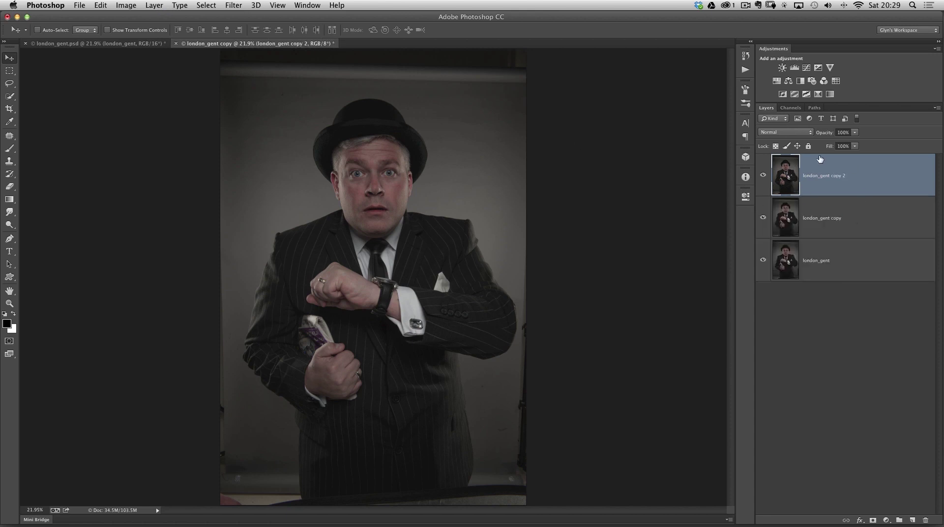
# Group the two duplicated layers into a group named "detail" and set the group's blend mode to Soft Light.
pyautogui.keyDown('shift'); pyautogui.click(867, 217); pyautogui.keyUp('shift')
pyautogui.click(938, 107)
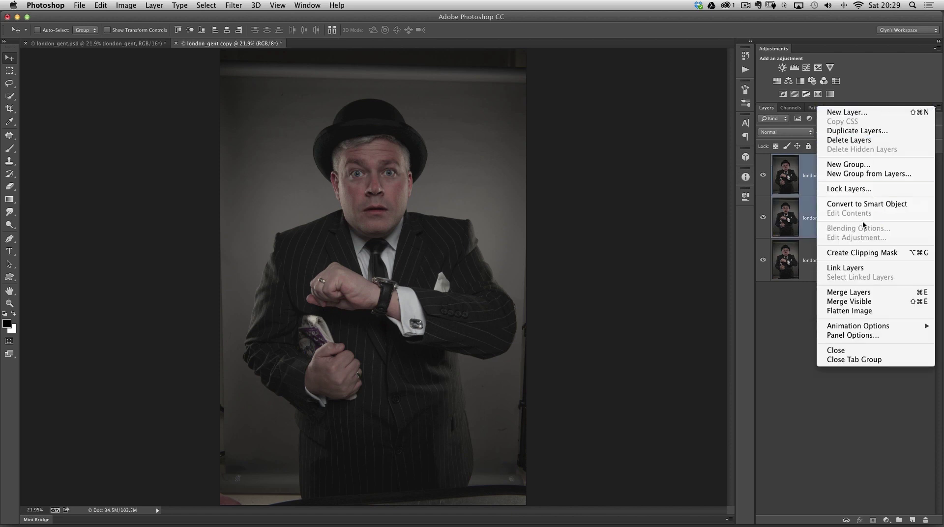
pyautogui.click(870, 174)
pyautogui.write('detail')
pyautogui.press('Return')
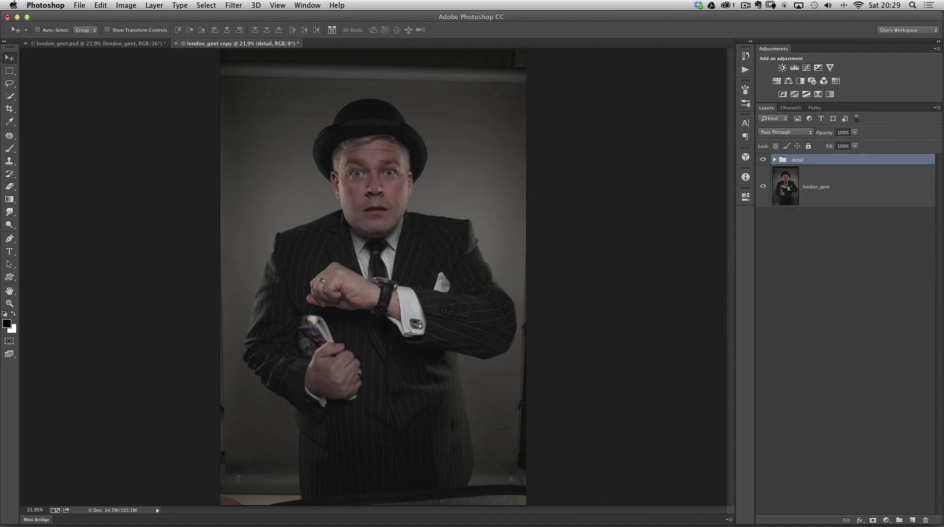
pyautogui.click(776, 134)
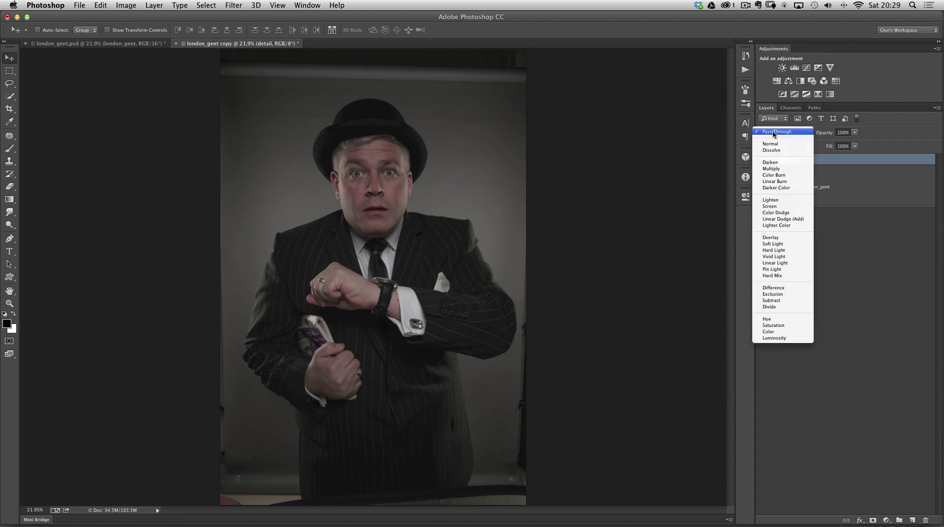
pyautogui.click(779, 244)
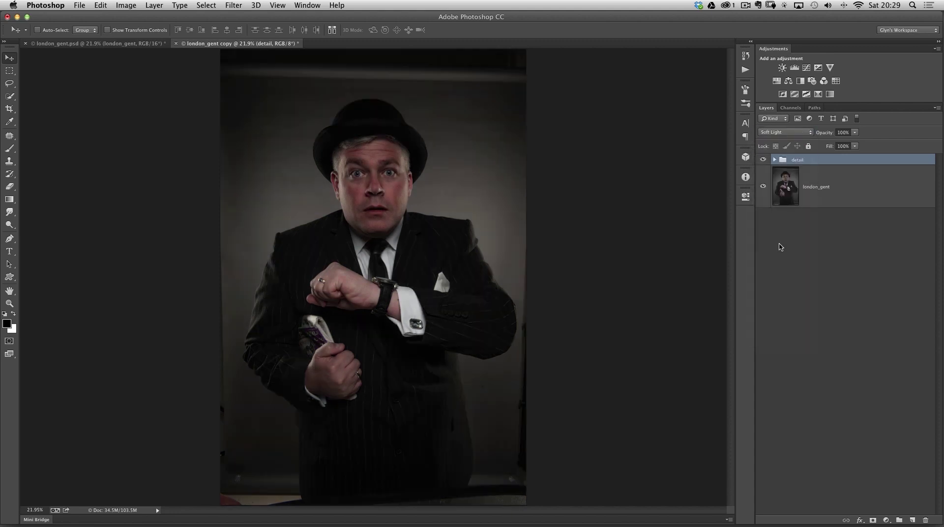
# Set the upper layer copy in the detail group to Vivid Light blending and invert its colours.
pyautogui.click(775, 160)
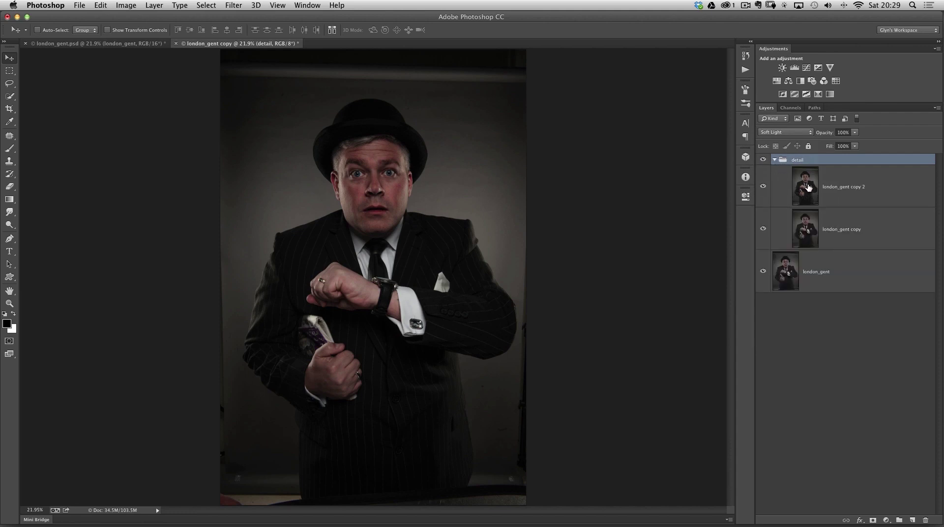
pyautogui.click(807, 187)
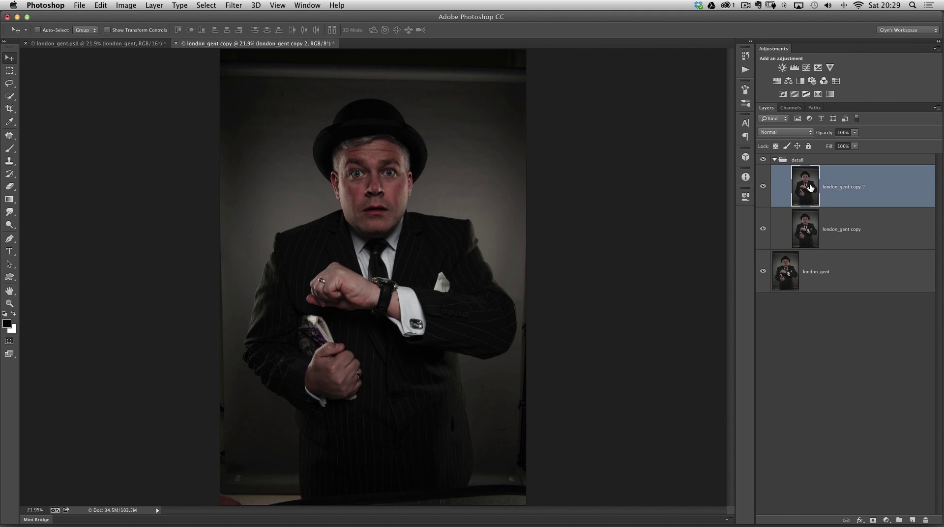
pyautogui.click(786, 136)
pyautogui.click(782, 248)
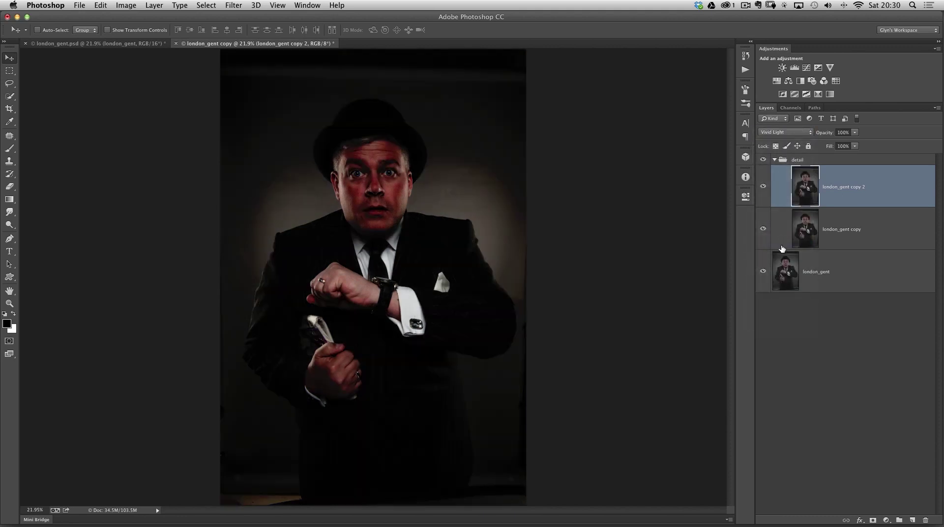
pyautogui.click(126, 6)
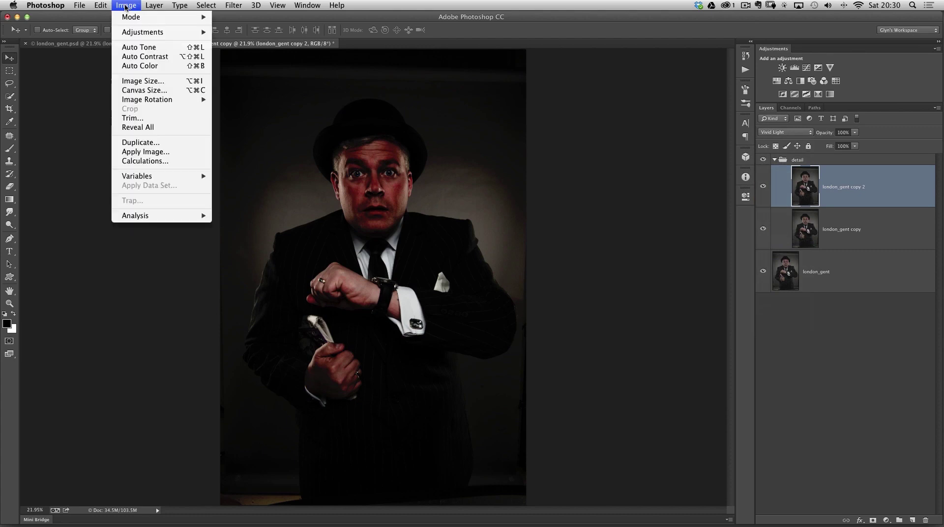
pyautogui.moveTo(134, 32)
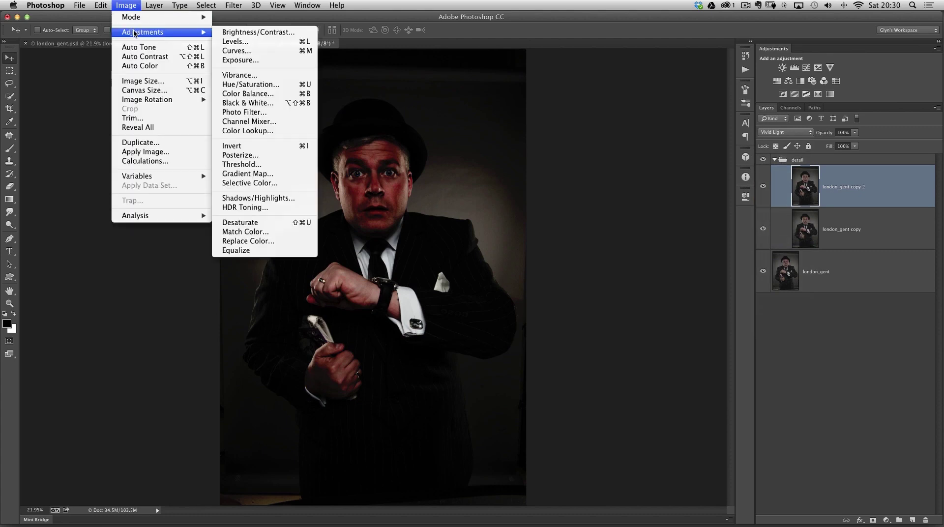
pyautogui.click(273, 147)
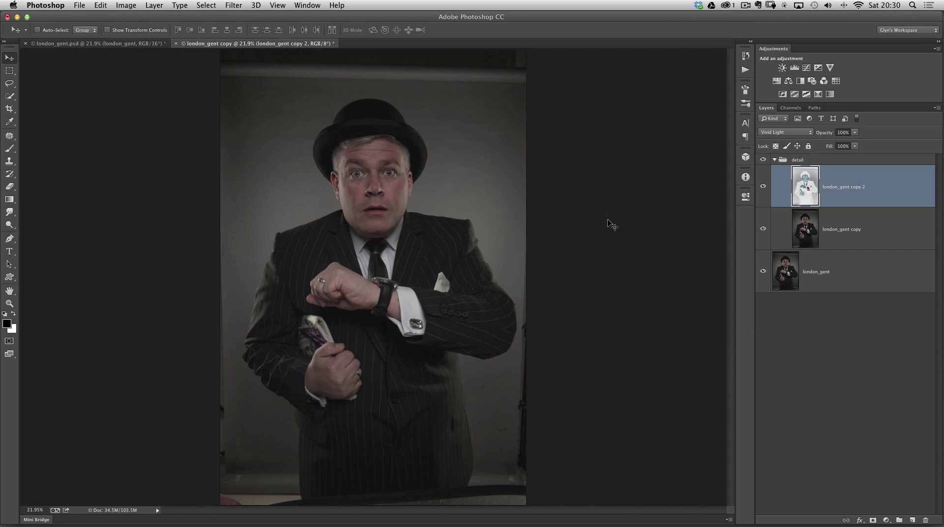
# Try a Surface Blur with radius 35 and threshold 35 on the inverted layer, checking its effect on the face up close.
pyautogui.moveTo(371, 238); pyautogui.dragTo(379, 248)
pyautogui.moveTo(388, 190); pyautogui.dragTo(312, 255)
pyautogui.keyDown('super'); pyautogui.click(301, 215); pyautogui.keyUp('super')
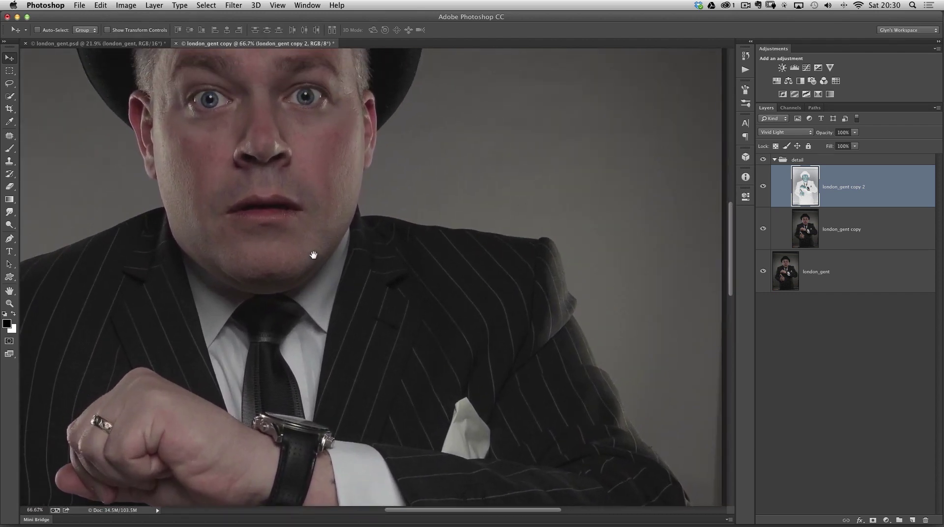
pyautogui.click(234, 6)
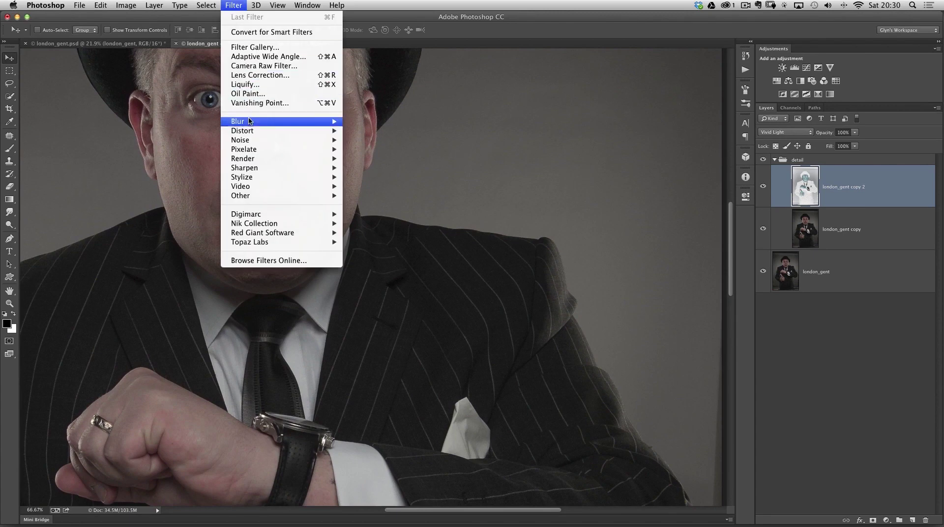
pyautogui.moveTo(249, 121)
pyautogui.click(396, 249)
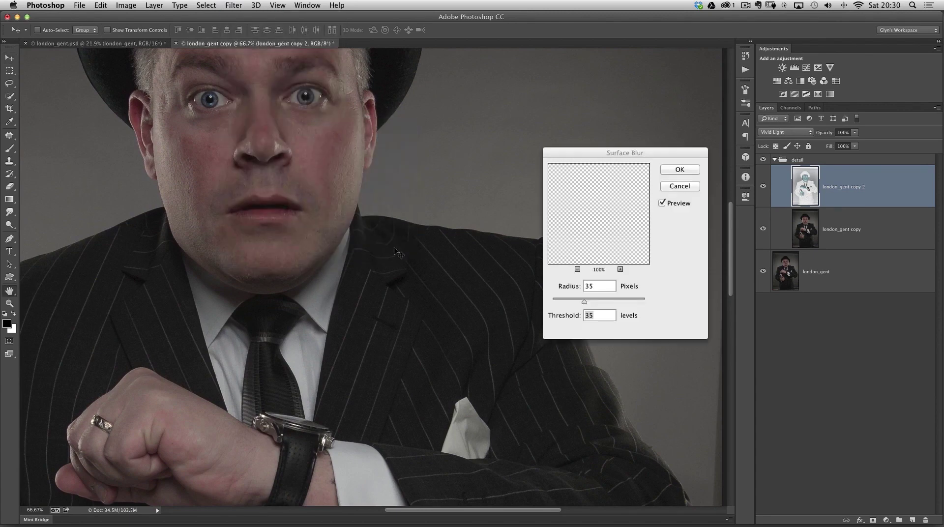
pyautogui.moveTo(595, 150); pyautogui.dragTo(573, 139)
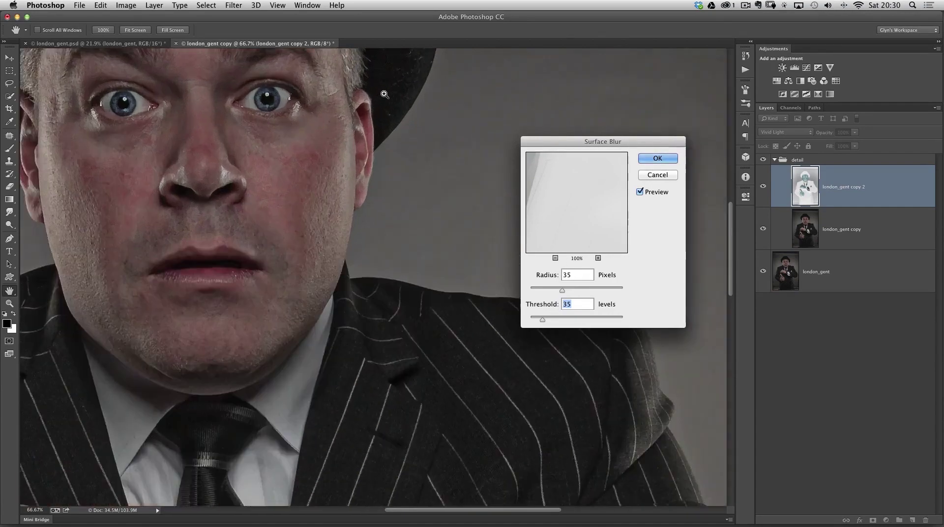
pyautogui.keyDown('super'); pyautogui.click(379, 93); pyautogui.keyUp('super')
pyautogui.keyDown('super'); pyautogui.click(376, 92); pyautogui.keyUp('super')
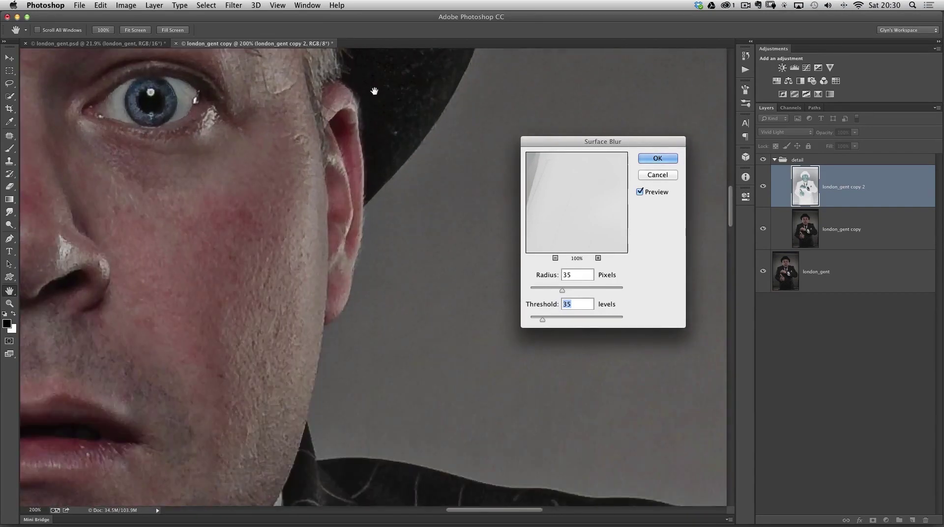
pyautogui.keyDown('alt'); pyautogui.click(421, 218); pyautogui.keyUp('alt')
pyautogui.keyDown('alt'); pyautogui.click(424, 227); pyautogui.keyUp('alt')
pyautogui.keyDown('alt'); pyautogui.click(421, 248); pyautogui.keyUp('alt')
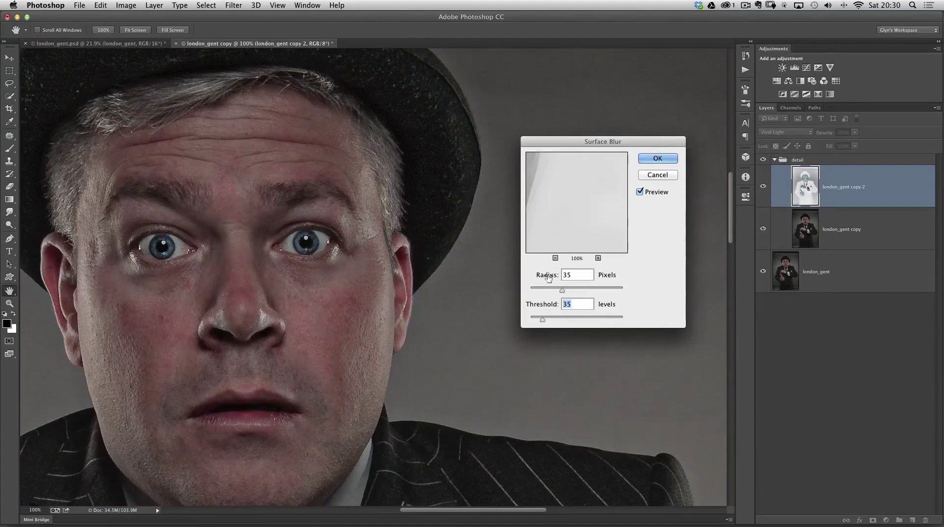
# Set the Surface Blur to a radius of 30 pixels and a threshold of 30 levels, and compare the image with and without the preview.
pyautogui.doubleClick(575, 272)
pyautogui.write('30')
pyautogui.press('Tab')
pyautogui.write('30')
pyautogui.moveTo(432, 137); pyautogui.dragTo(422, 274)
pyautogui.click(641, 193)
pyautogui.click(640, 193)
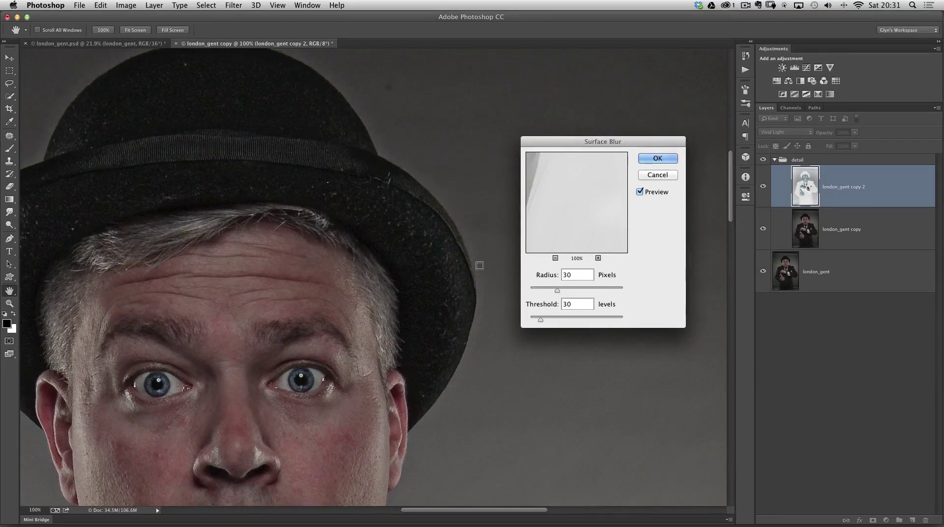
# Examine the Surface Blur result across the face, jacket and tie, comparing the image with and without the preview.
pyautogui.scroll(-10, 327, 238)
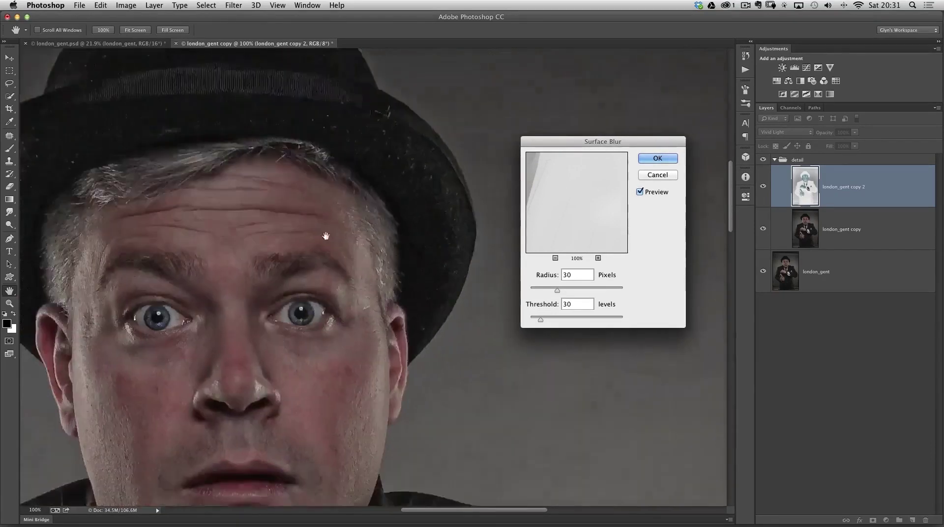
pyautogui.hscroll(3, 228, 220)
pyautogui.scroll(-1, 293, 262)
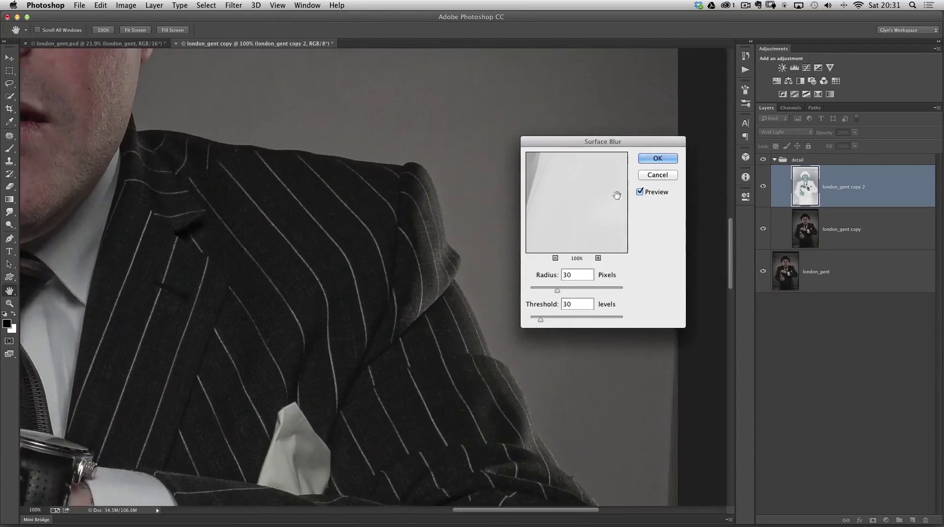
pyautogui.click(640, 192)
pyautogui.click(639, 192)
pyautogui.scroll(-5, 426, 253)
pyautogui.hscroll(-10, 426, 253)
pyautogui.hscroll(-5, 420, 270)
pyautogui.scroll(10, 420, 270)
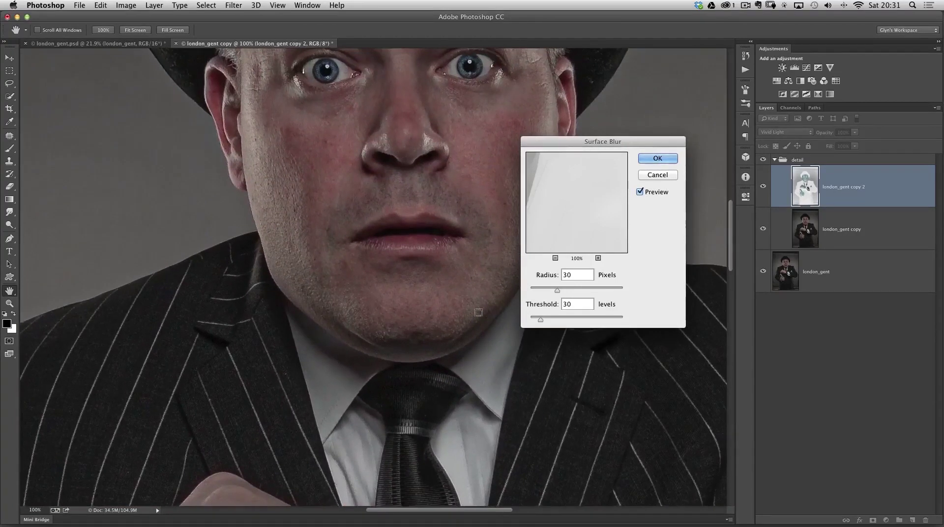
pyautogui.scroll(5, 289, 343)
pyautogui.hscroll(5, 289, 344)
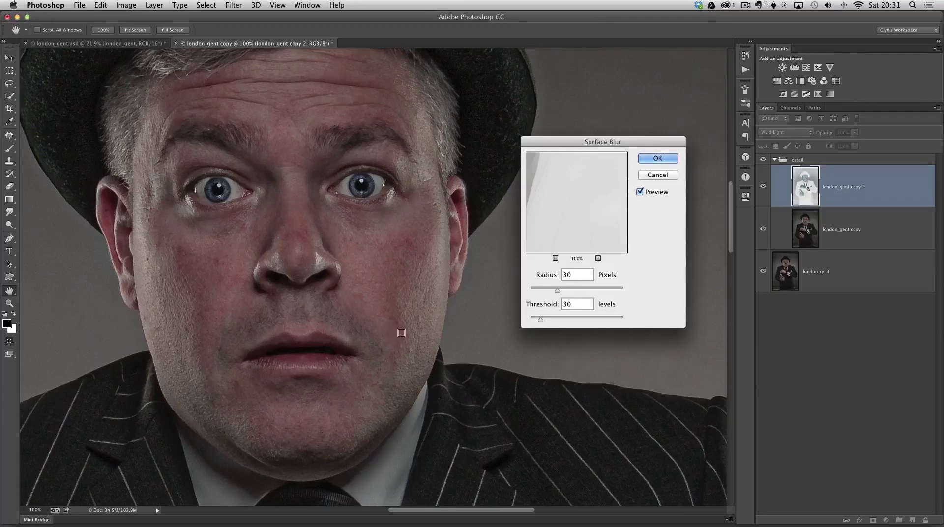
# Cancel the Surface Blur and close the london_gent copy document without saving its changes.
pyautogui.click(658, 176)
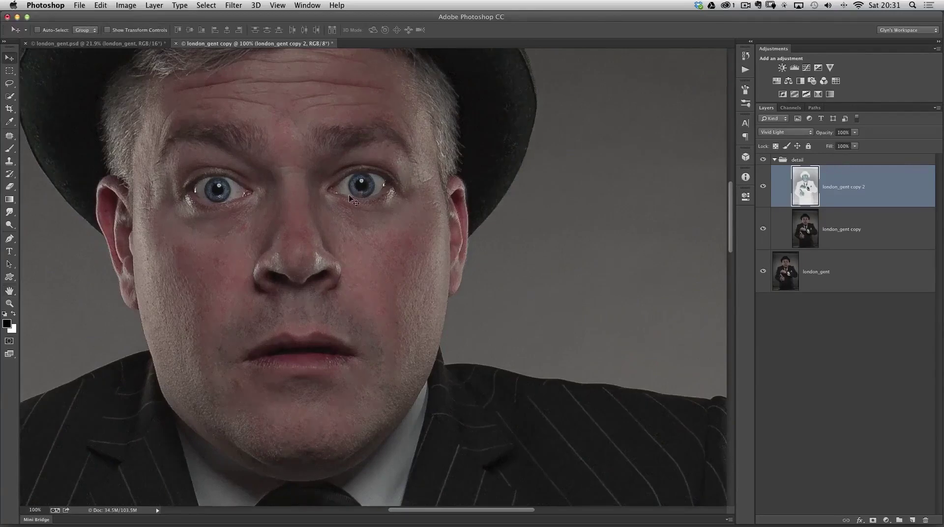
pyautogui.press('super+w')
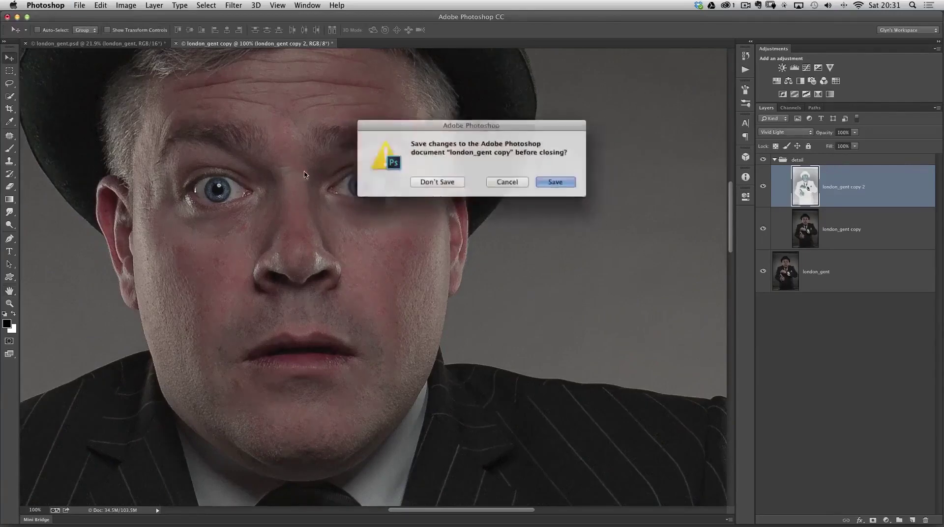
pyautogui.click(443, 183)
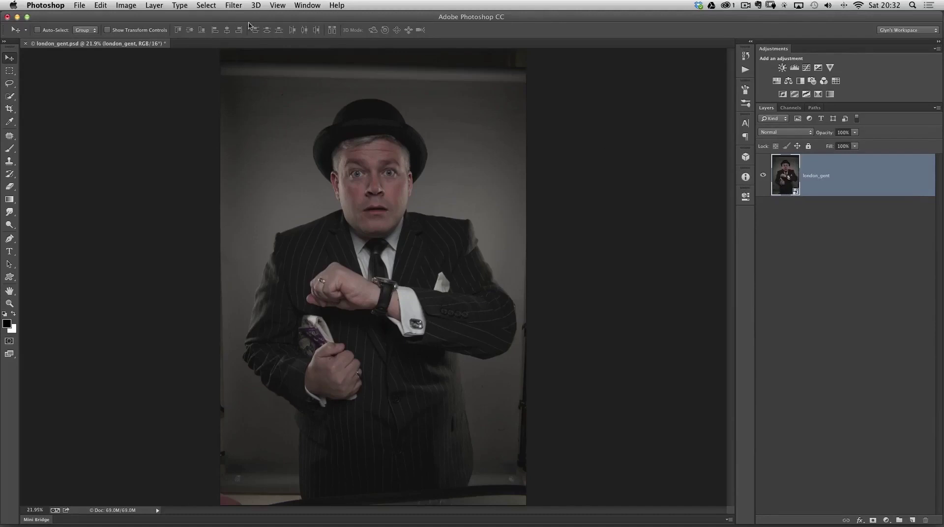
# Open the london_gent layer in the Nik Collection filter Color Efex Pro 4 and enlarge the filter window to fill the screen.
pyautogui.click(235, 6)
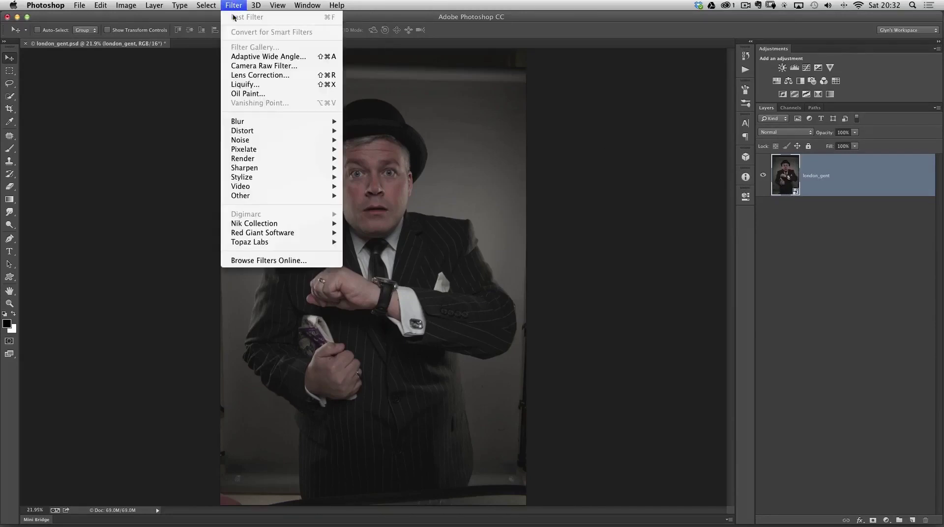
pyautogui.moveTo(284, 225)
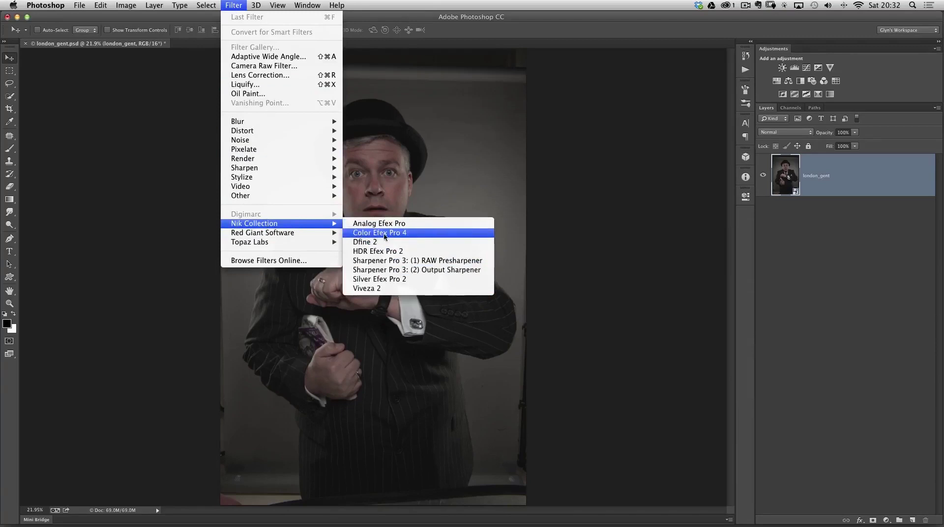
pyautogui.click(415, 235)
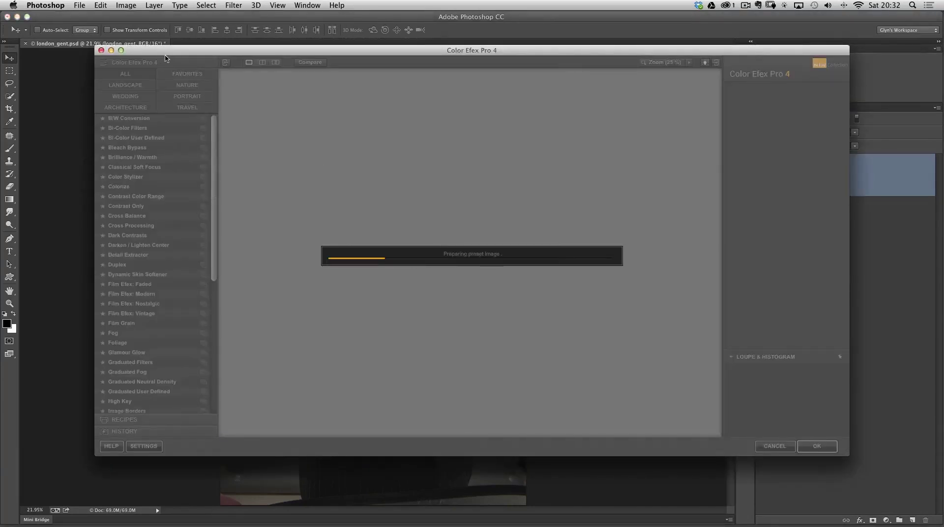
pyautogui.moveTo(161, 54); pyautogui.dragTo(109, 28)
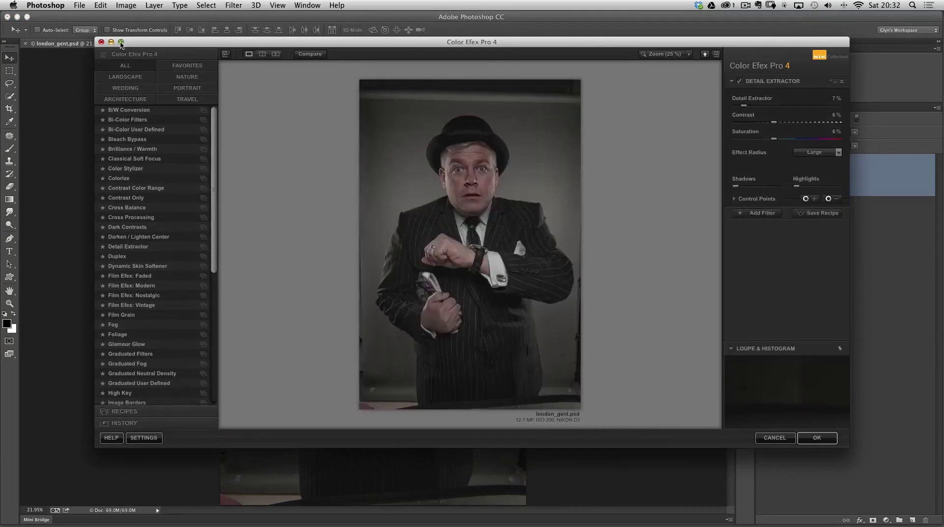
pyautogui.click(121, 43)
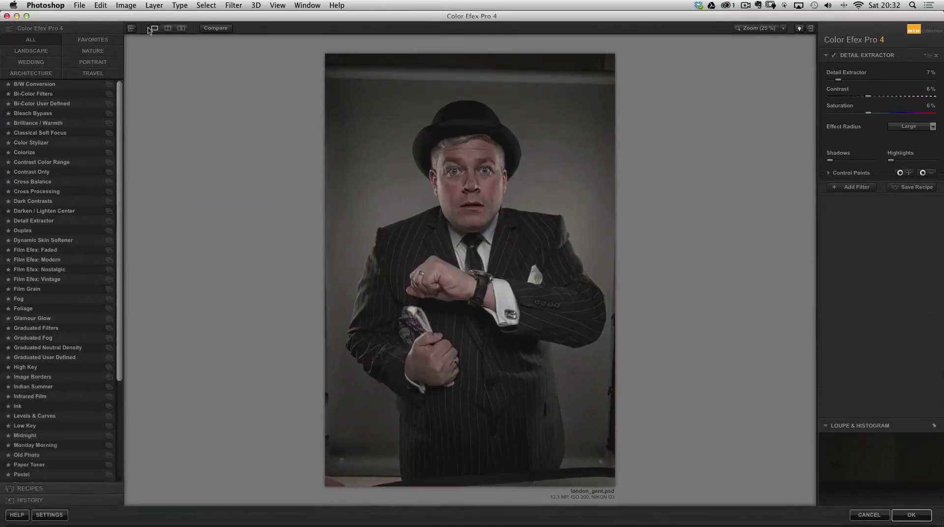
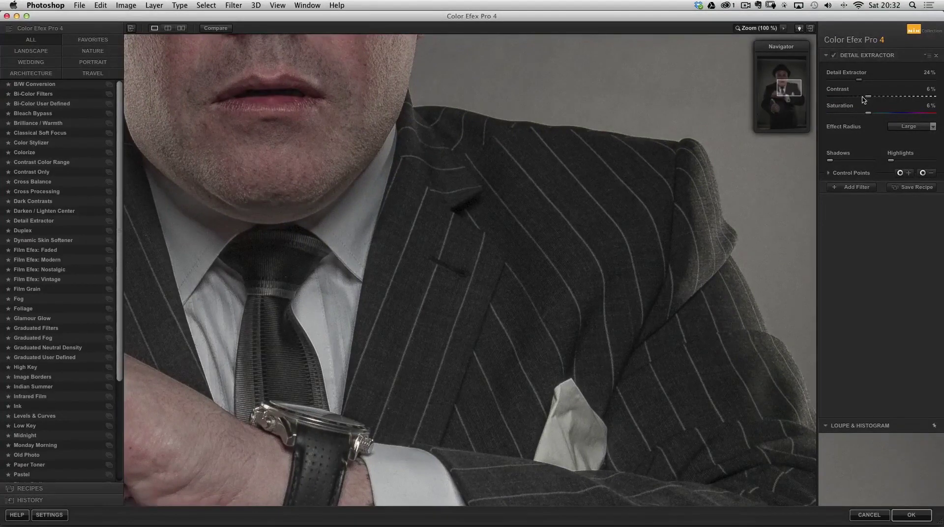
# Try the Fine effect radius for the Detail Extractor filter, and switch the radius to Normal.
pyautogui.click(932, 127)
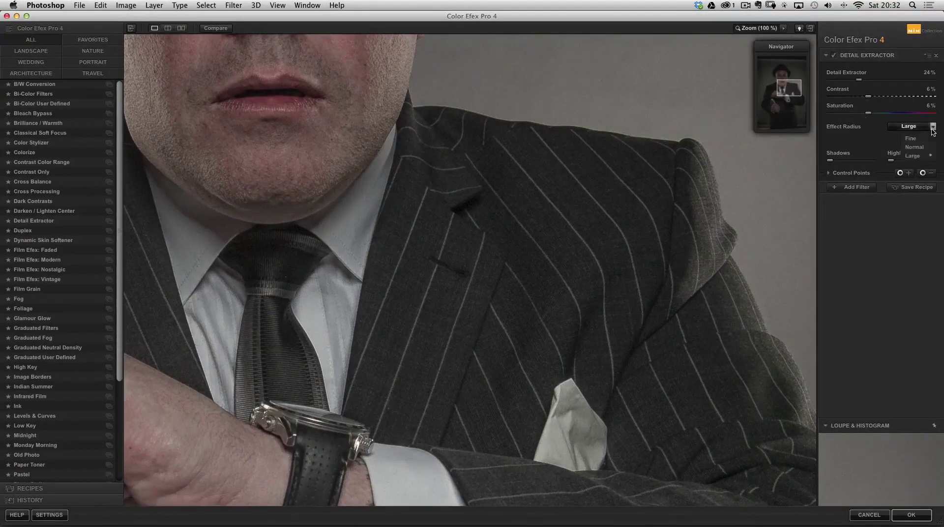
pyautogui.click(911, 138)
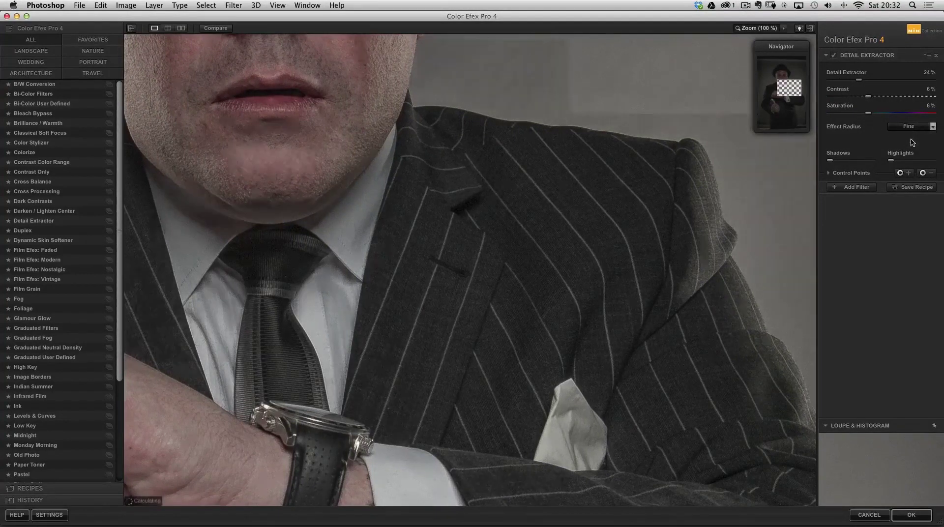
pyautogui.click(911, 127)
pyautogui.click(910, 127)
pyautogui.click(911, 127)
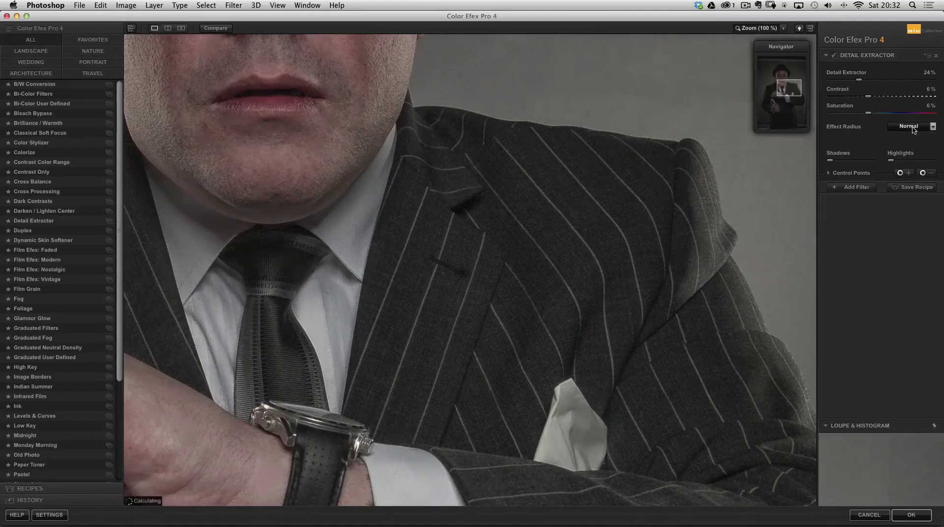
# Try the Large effect radius and a contrast of 17% for the Detail Extractor filter.
pyautogui.click(917, 156)
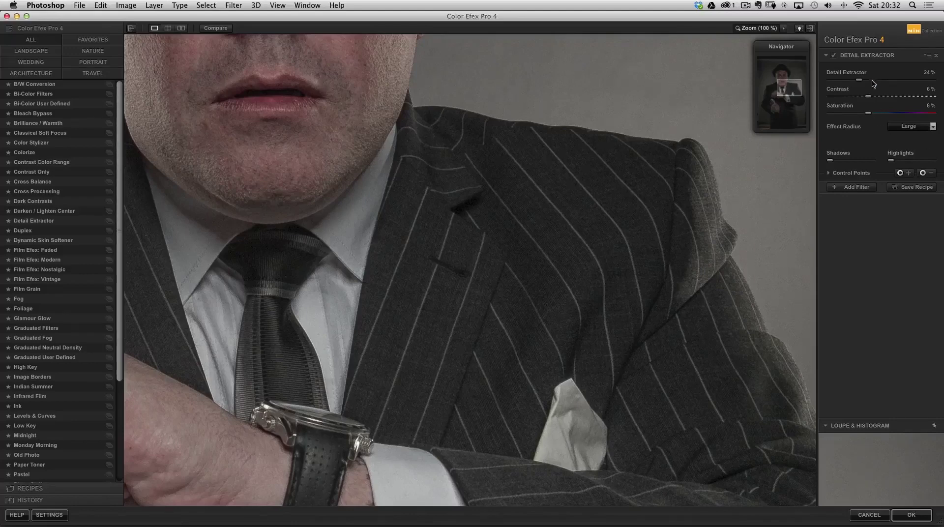
pyautogui.moveTo(869, 98)
pyautogui.mouseDown()
pyautogui.moveTo(894, 100)
pyautogui.moveTo(877, 102)
pyautogui.mouseUp()
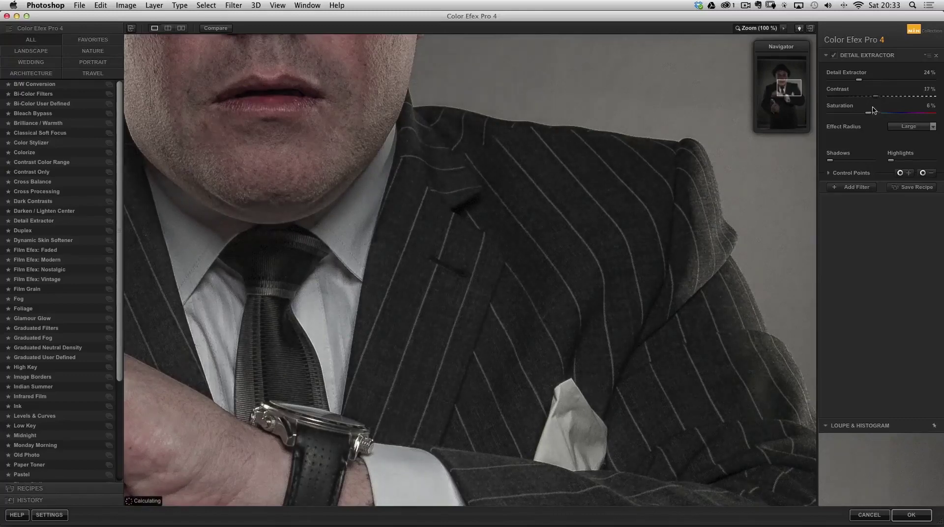
# Examine the Detail Extractor result at 50% zoom, comparing the portrait with and without the filter.
pyautogui.click(783, 28)
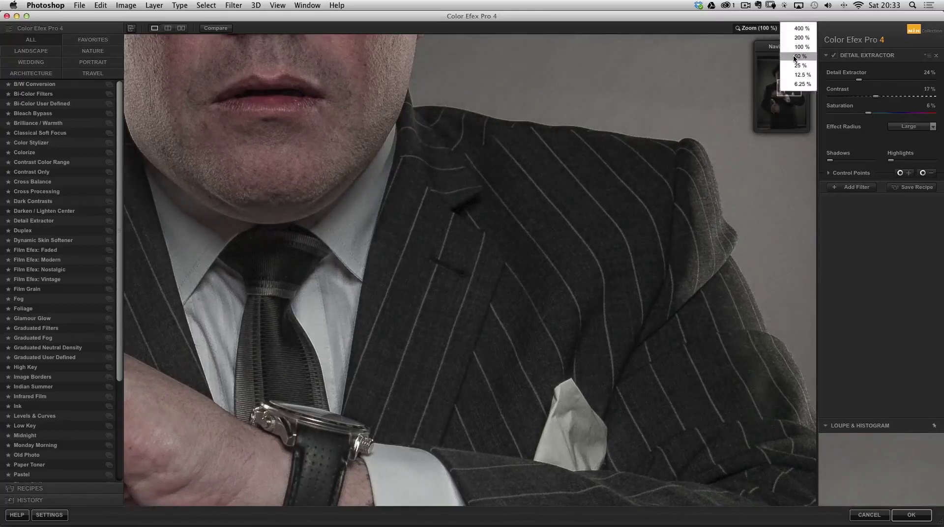
pyautogui.click(796, 57)
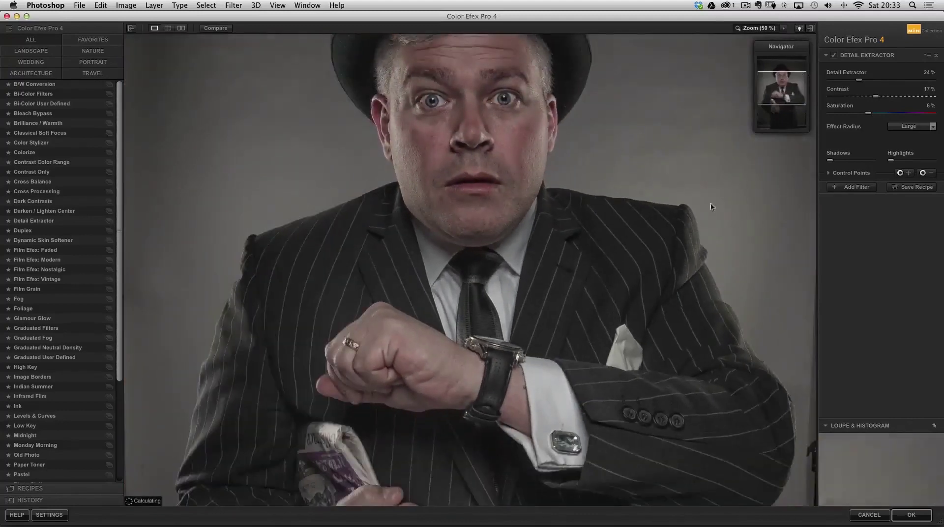
pyautogui.click(835, 56)
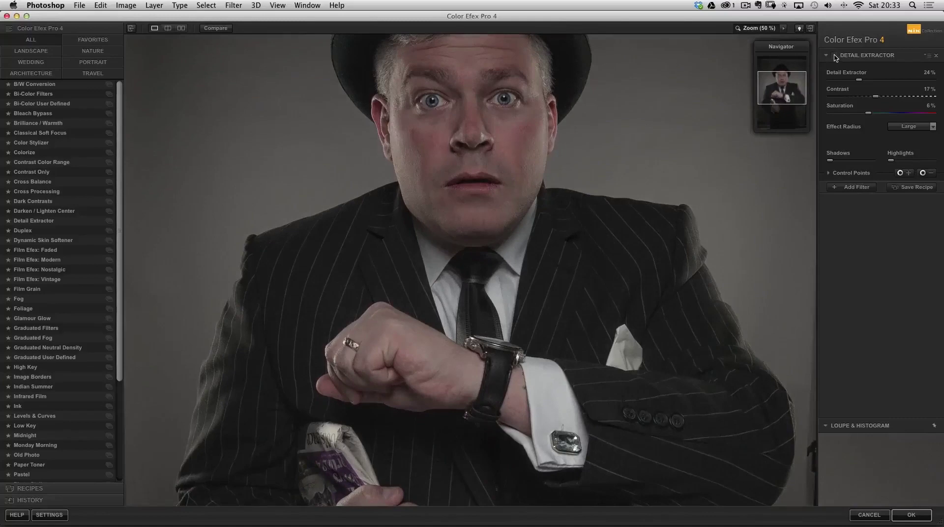
pyautogui.click(835, 56)
pyautogui.click(835, 56)
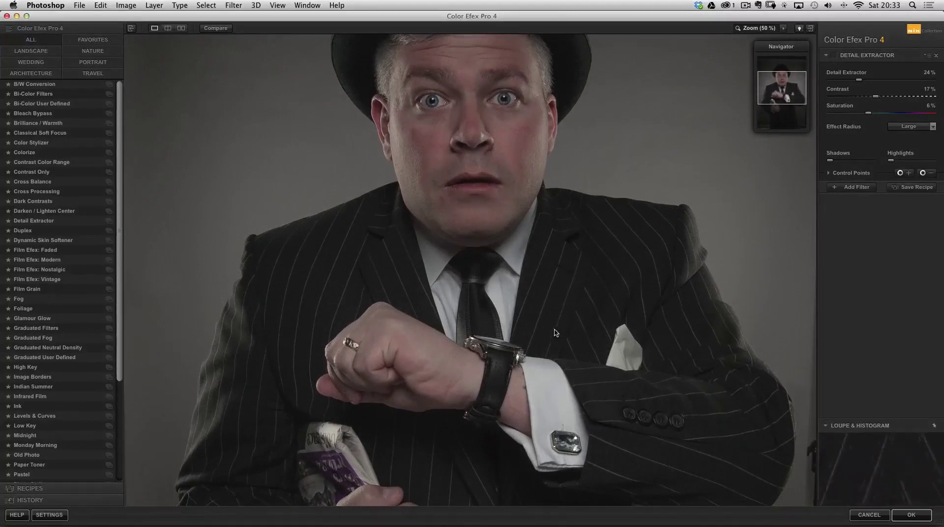
pyautogui.click(834, 56)
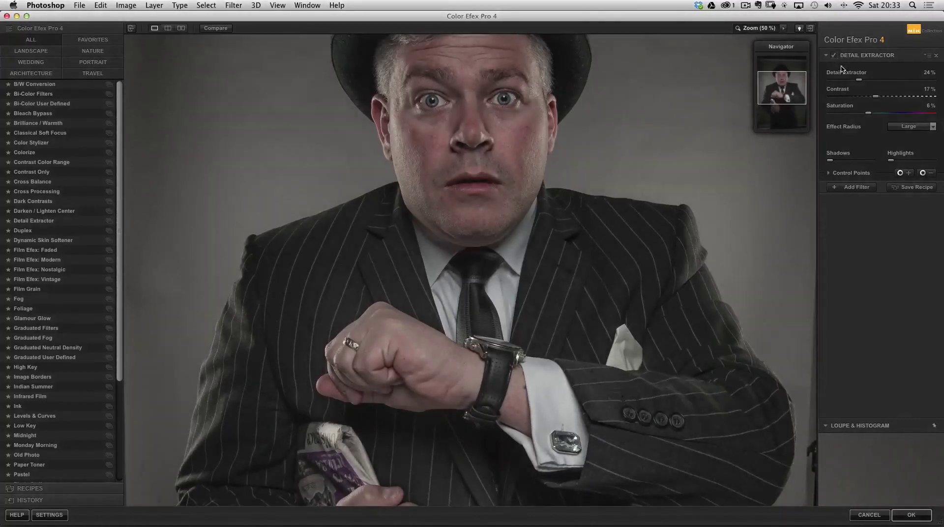
pyautogui.click(834, 56)
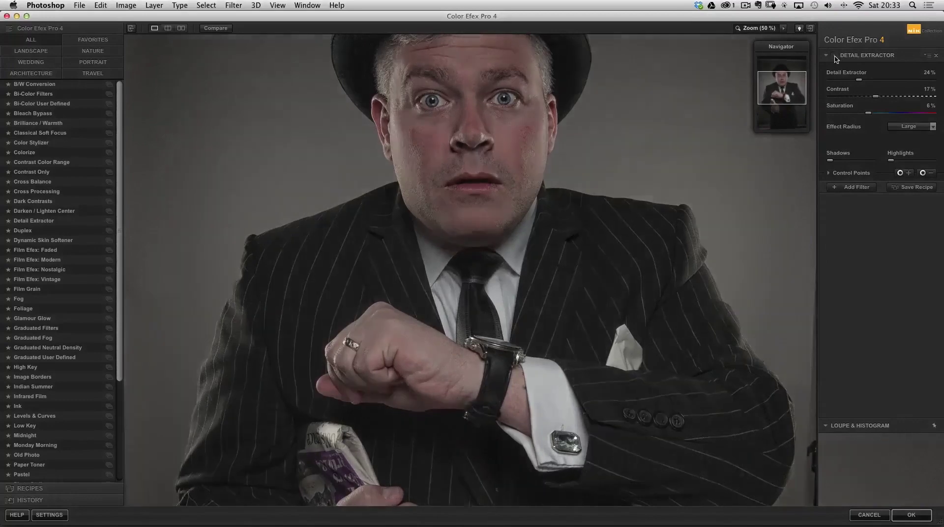
pyautogui.click(835, 56)
pyautogui.click(835, 56)
pyautogui.click(834, 56)
pyautogui.click(834, 56)
pyautogui.click(835, 57)
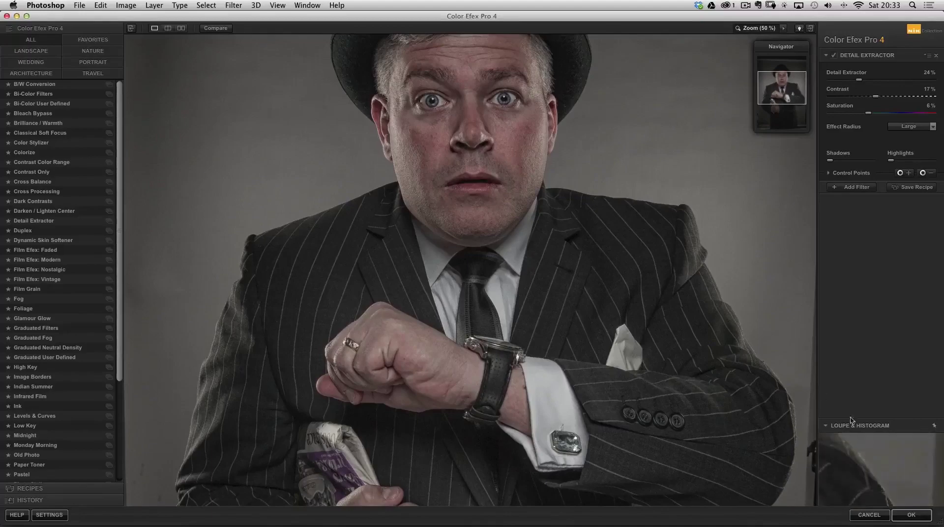
# Close Color Efex Pro 4 without applying it and open the london_gent layer in Topaz Detail 3 at 100% zoom.
pyautogui.click(869, 515)
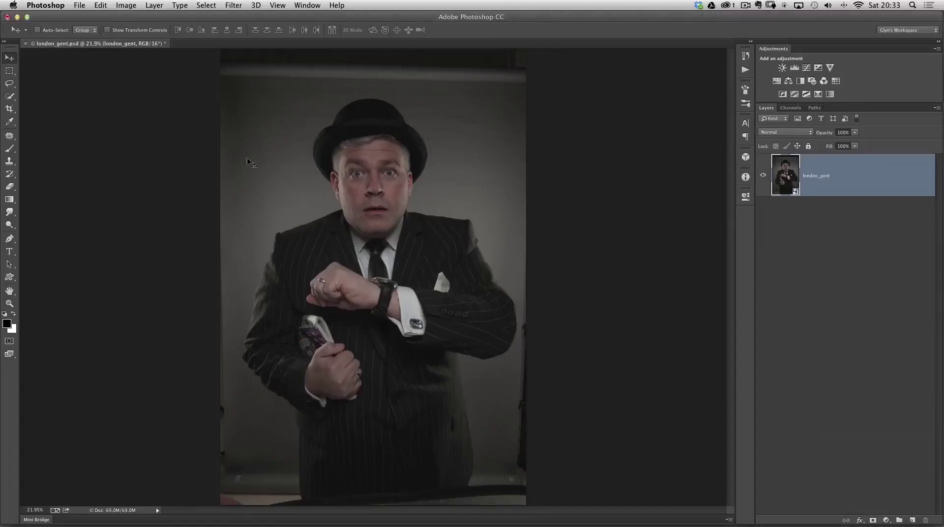
pyautogui.click(233, 6)
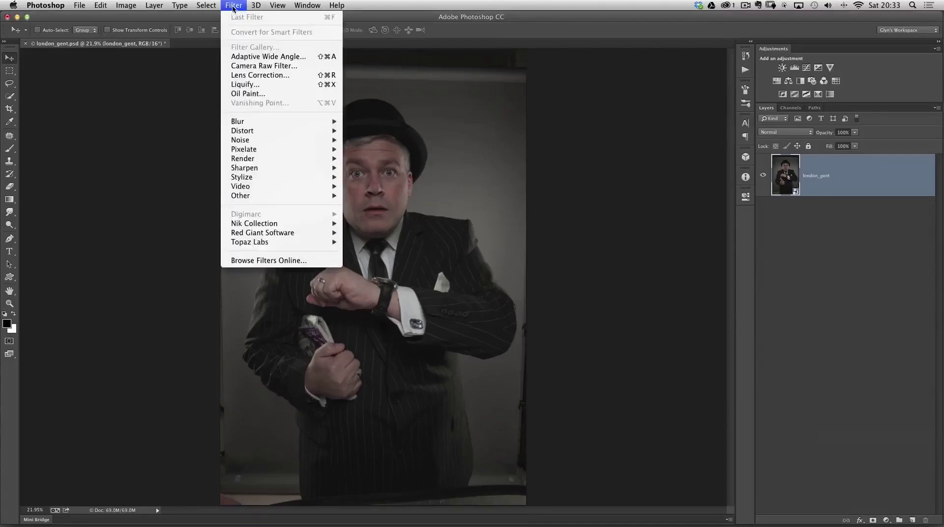
pyautogui.moveTo(241, 243)
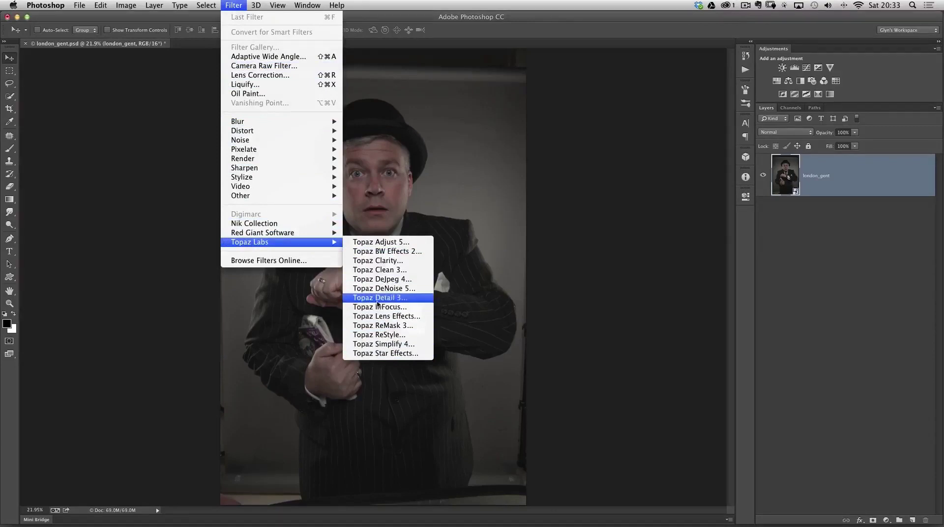
pyautogui.click(396, 298)
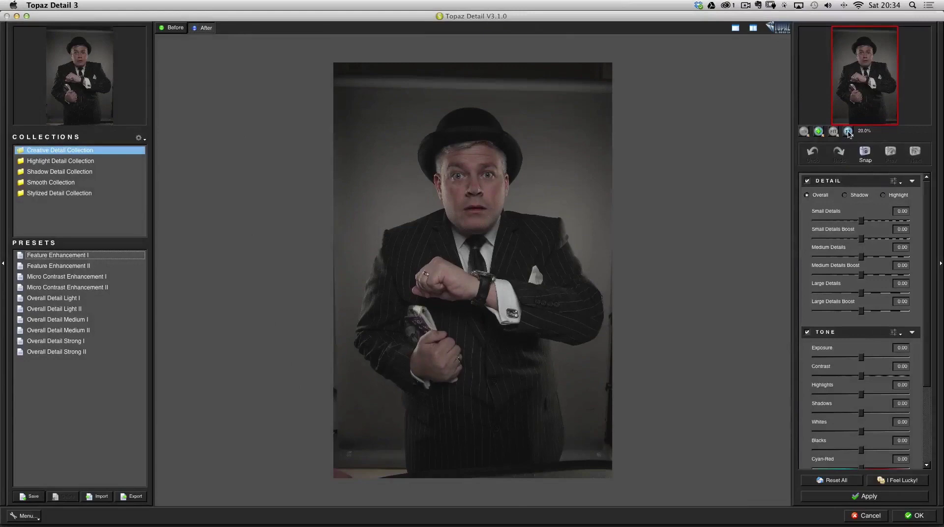
pyautogui.click(849, 134)
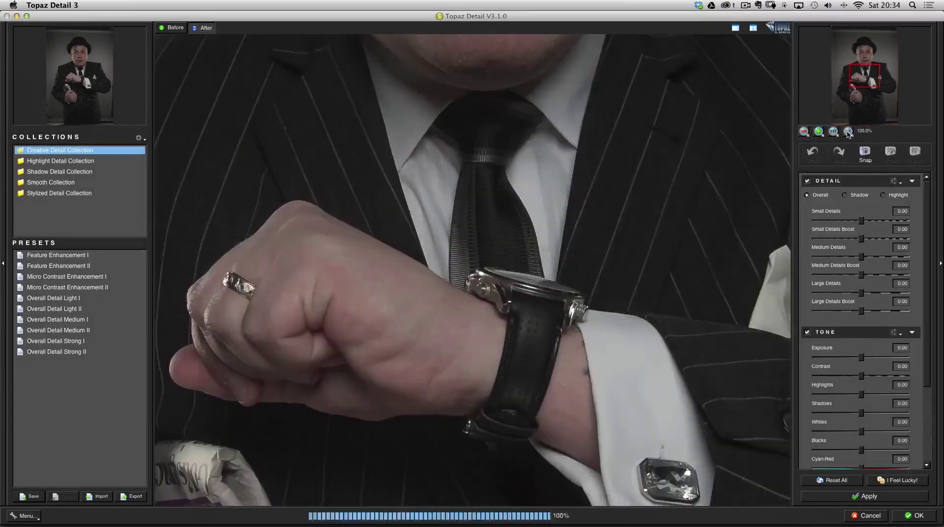
pyautogui.moveTo(559, 120); pyautogui.dragTo(476, 247)
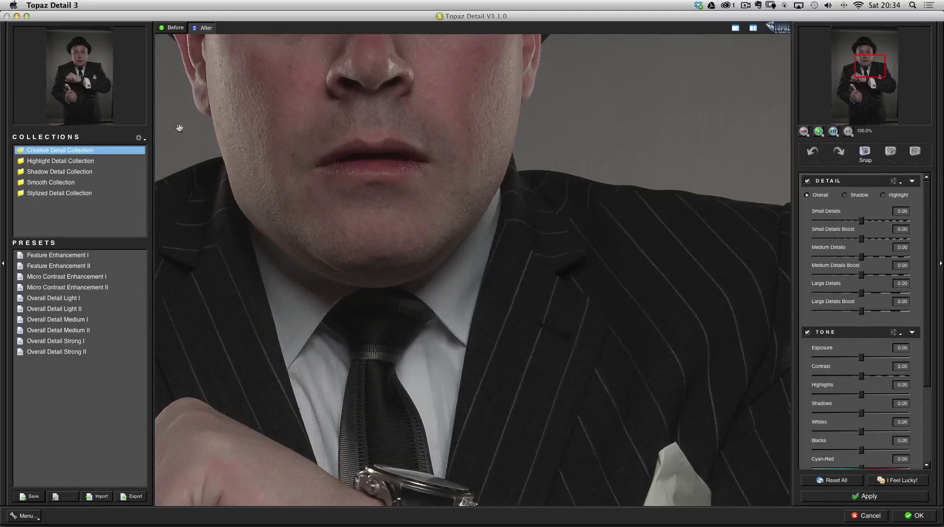
# Look through the Creative Detail Collection presets, from Overall Detail Strong I up to Feature Enhancement II.
pyautogui.click(56, 341)
pyautogui.press('Up')
pyautogui.press('Up')
pyautogui.press('Up')
pyautogui.press('Up')
pyautogui.press('Up')
pyautogui.press('Up')
pyautogui.press('Up')
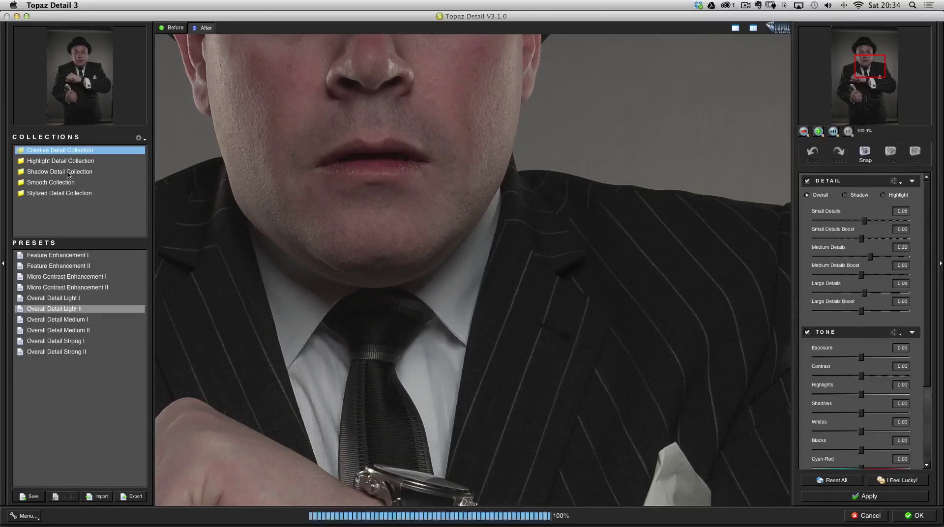
pyautogui.press('End')
pyautogui.press('Up')
pyautogui.press('Up')
pyautogui.click(64, 266)
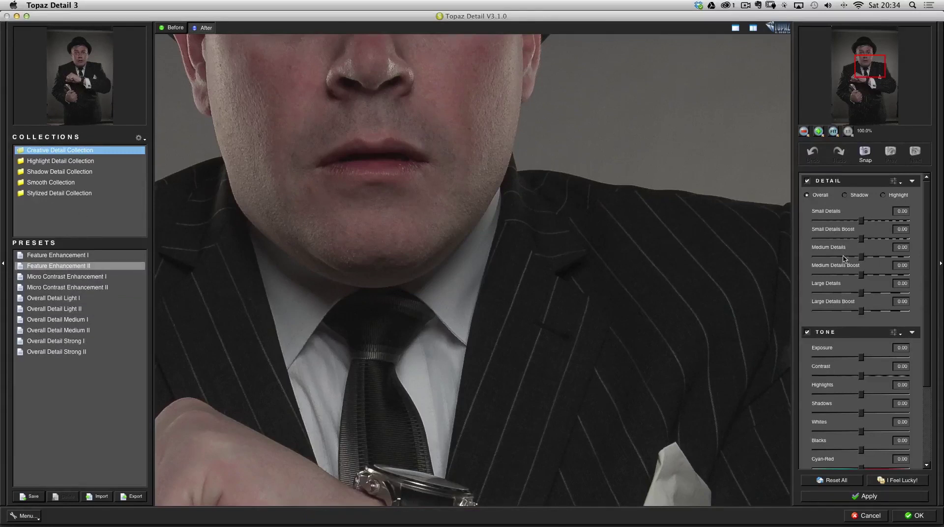
# Set the overall Small Details to 0.45 and Small Details Boost to 0.20.
pyautogui.moveTo(844, 259)
pyautogui.moveTo(862, 222); pyautogui.dragTo(884, 225)
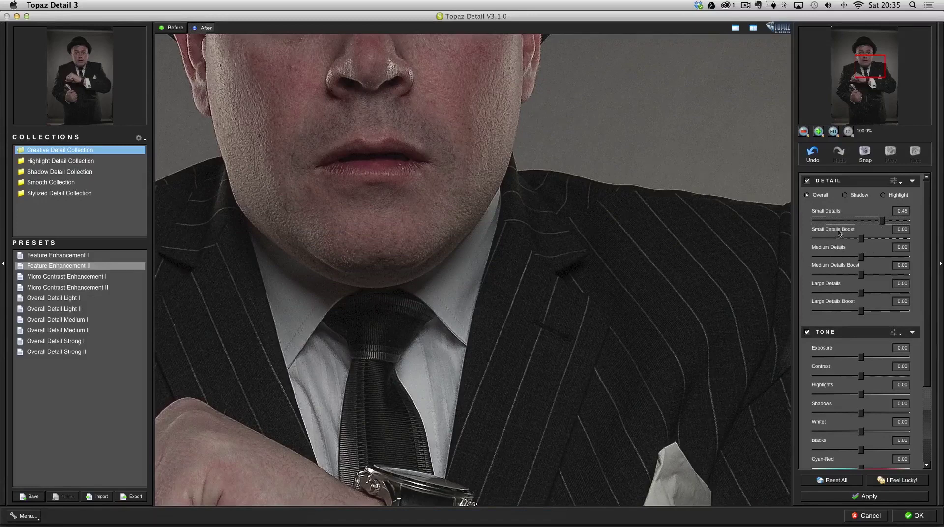
pyautogui.moveTo(862, 242); pyautogui.dragTo(870, 241)
# Compare the detail with the original image, check the face and hat, and apply the Topaz Detail 3 filter.
pyautogui.click(606, 280)
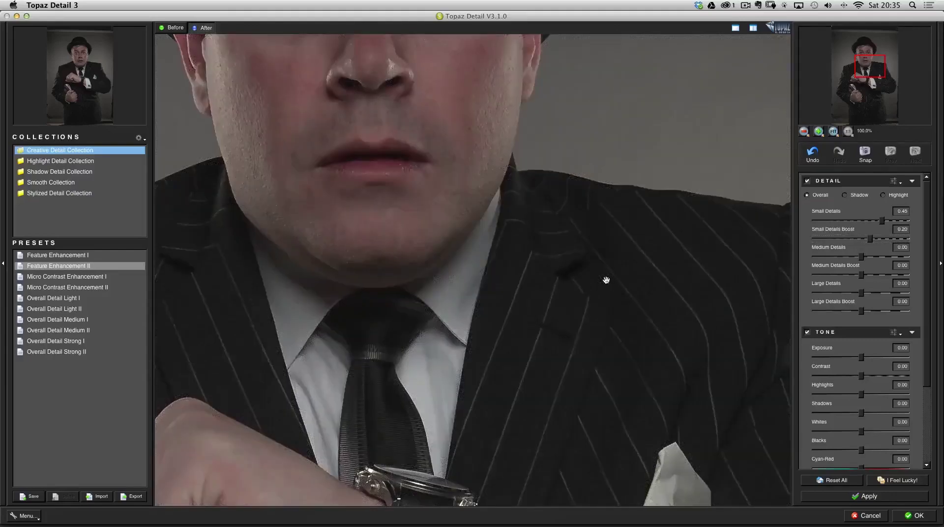
pyautogui.click(605, 289)
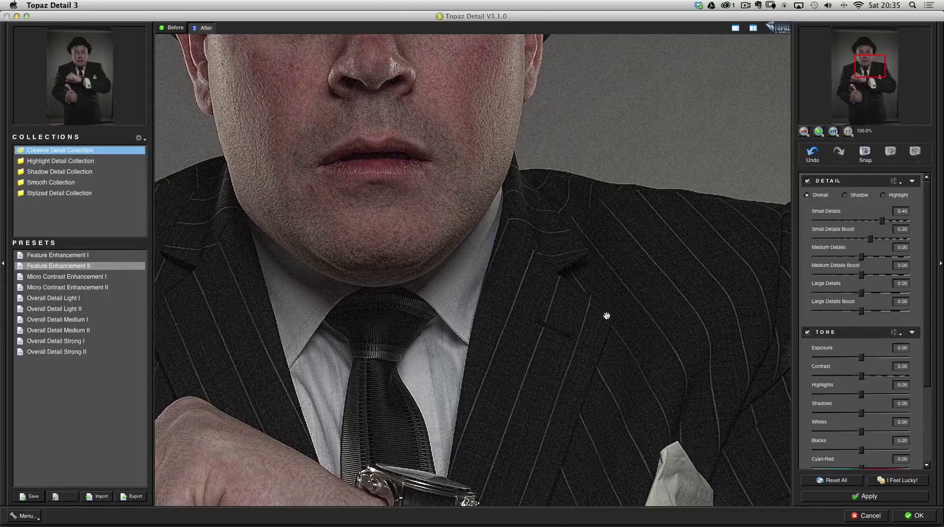
pyautogui.moveTo(586, 210); pyautogui.dragTo(580, 375)
pyautogui.moveTo(584, 274); pyautogui.dragTo(595, 358)
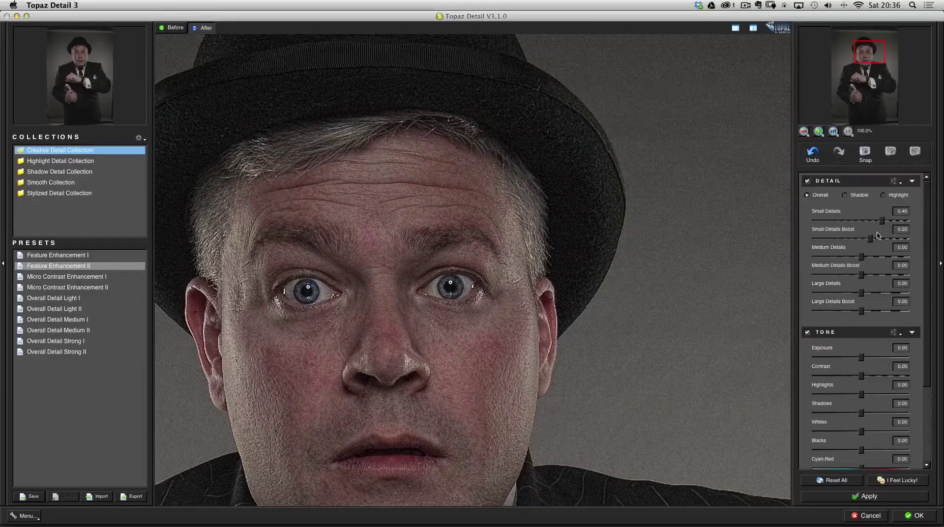
pyautogui.click(914, 516)
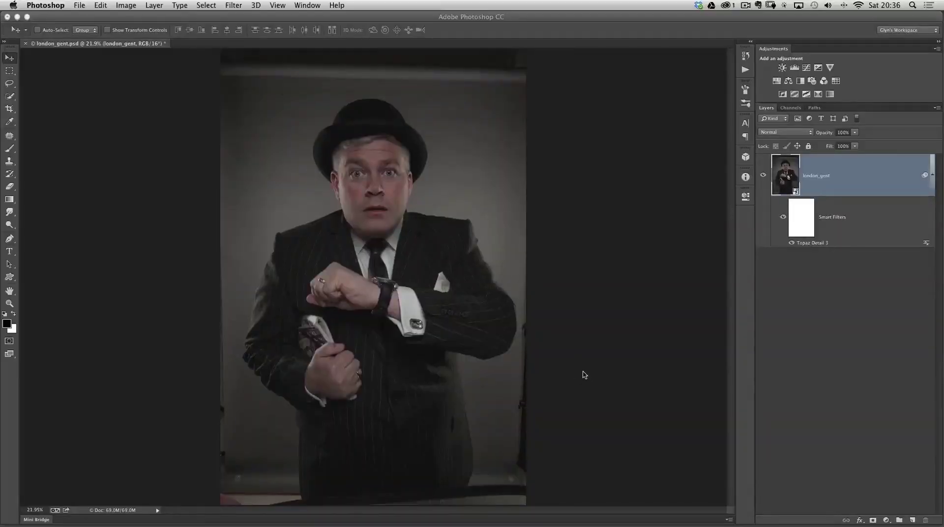
# Invert the smart filter mask to black so that it hides the Topaz Detail 3 effect.
pyautogui.press('h')
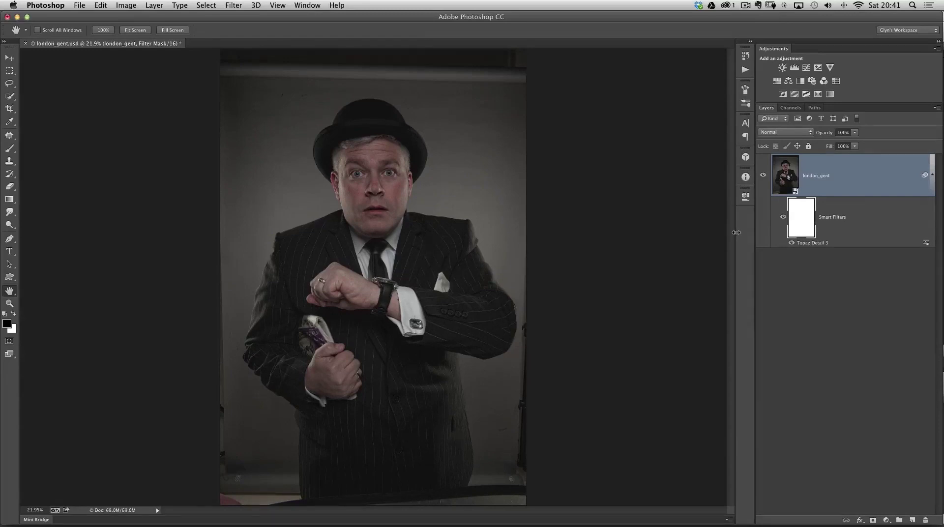
pyautogui.press('super+i')
pyautogui.press('super+i')
pyautogui.click(126, 5)
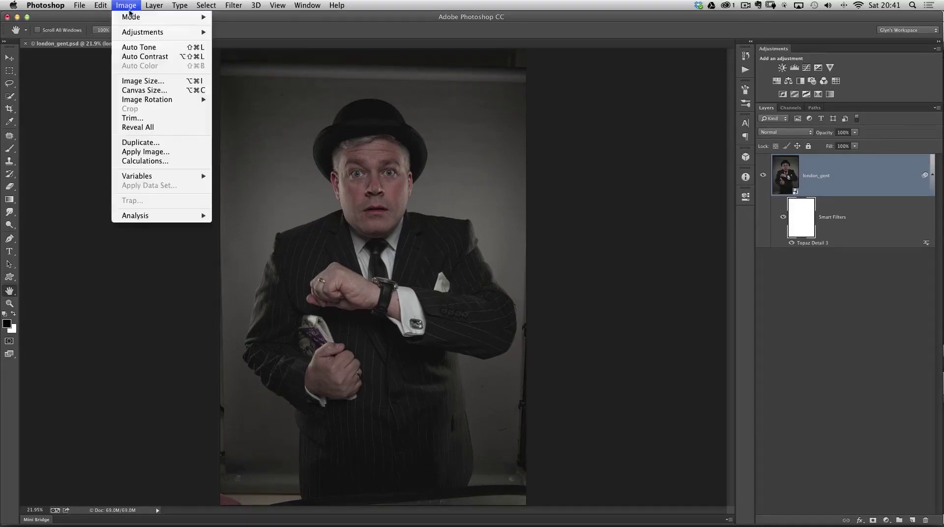
pyautogui.moveTo(135, 33)
pyautogui.click(234, 147)
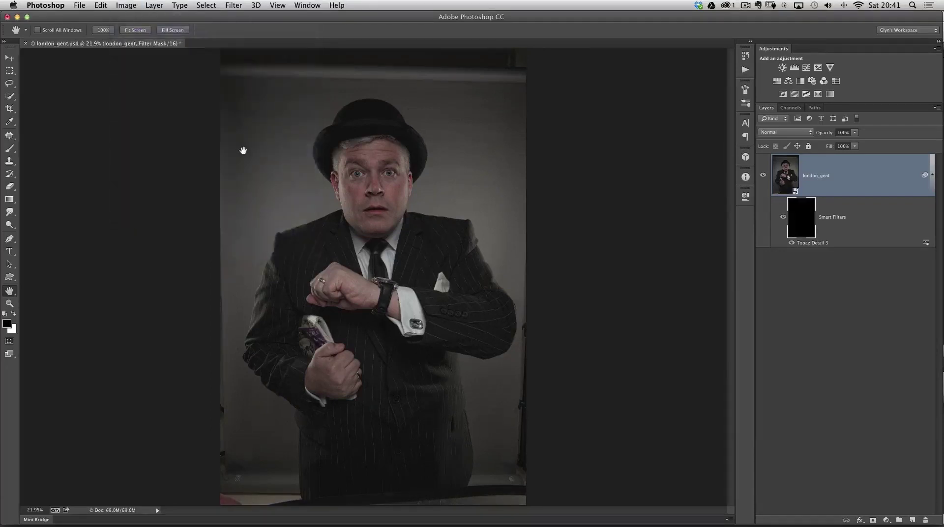
# Prepare a soft-edged 250 px Brush with white as the foreground colour for the smart filter mask.
pyautogui.moveTo(279, 109); pyautogui.dragTo(489, 297)
pyautogui.scroll(-3, 440, 290)
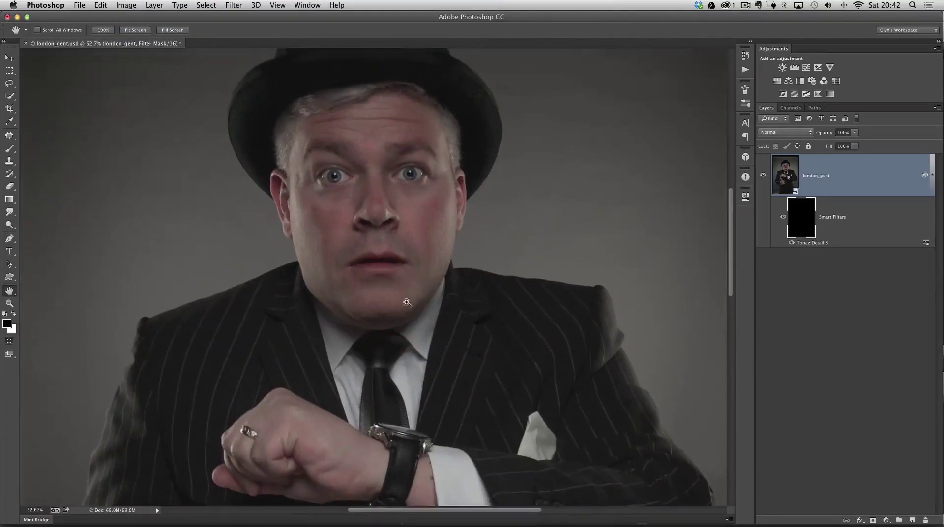
pyautogui.scroll(-5, 424, 366)
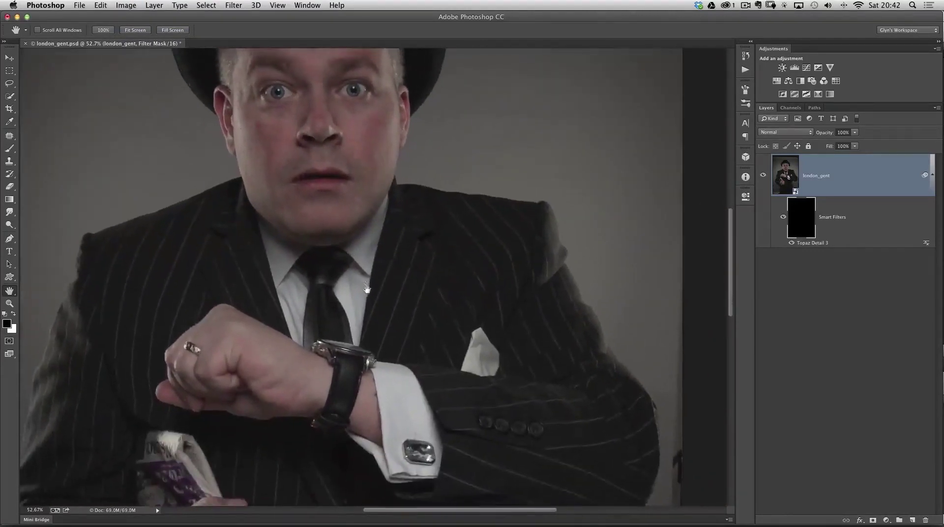
pyautogui.press('b')
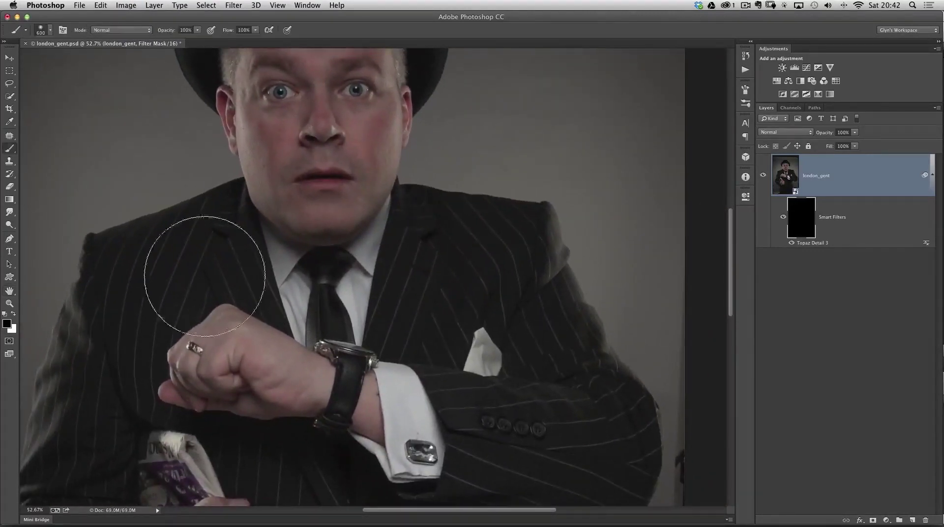
pyautogui.click(14, 315)
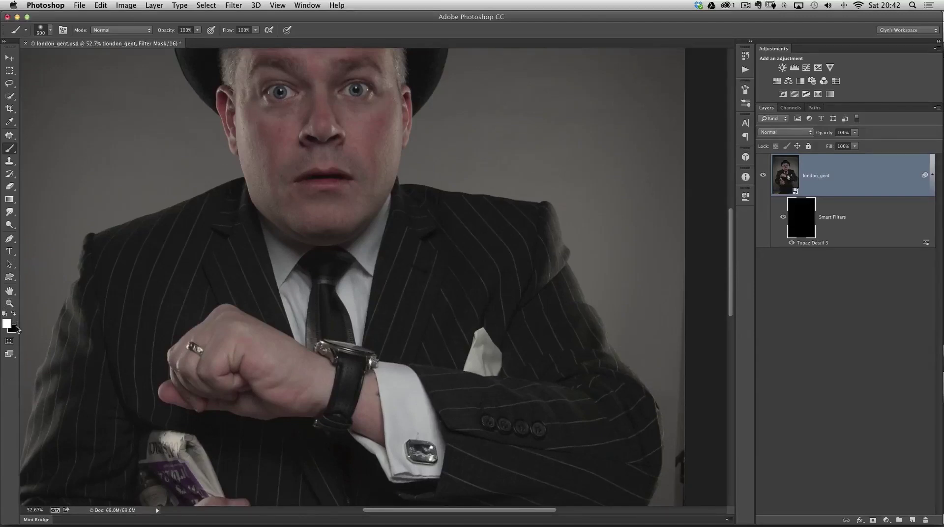
pyautogui.click(50, 31)
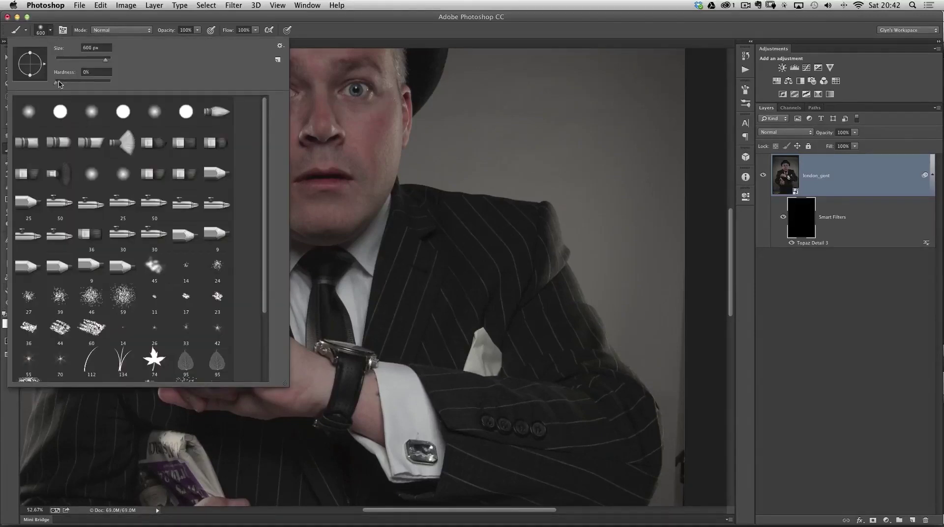
pyautogui.moveTo(59, 85); pyautogui.dragTo(64, 85)
pyautogui.press('Return')
pyautogui.press('[')
pyautogui.press('[')
pyautogui.press('[')
pyautogui.press('[')
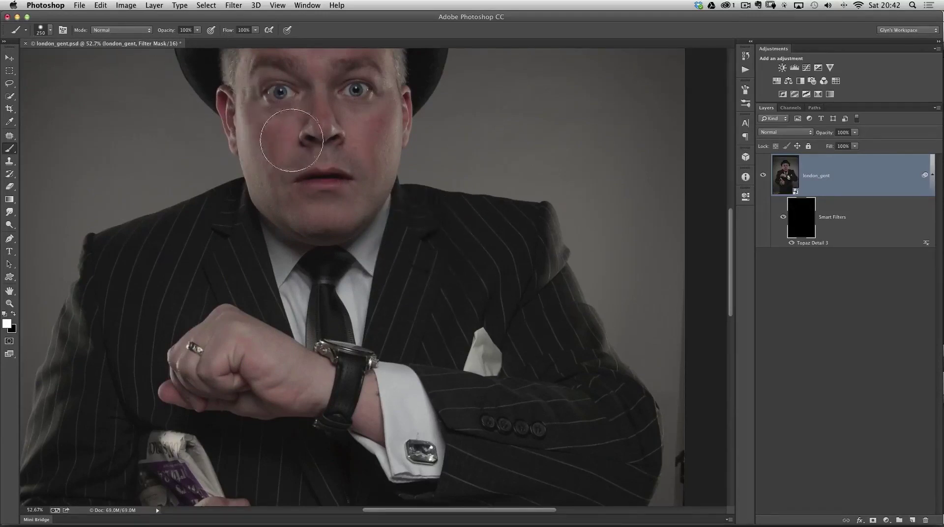
# Paint white on the filter mask over the jacket around the pocket square with a smaller brush at 80% opacity.
pyautogui.press('8')
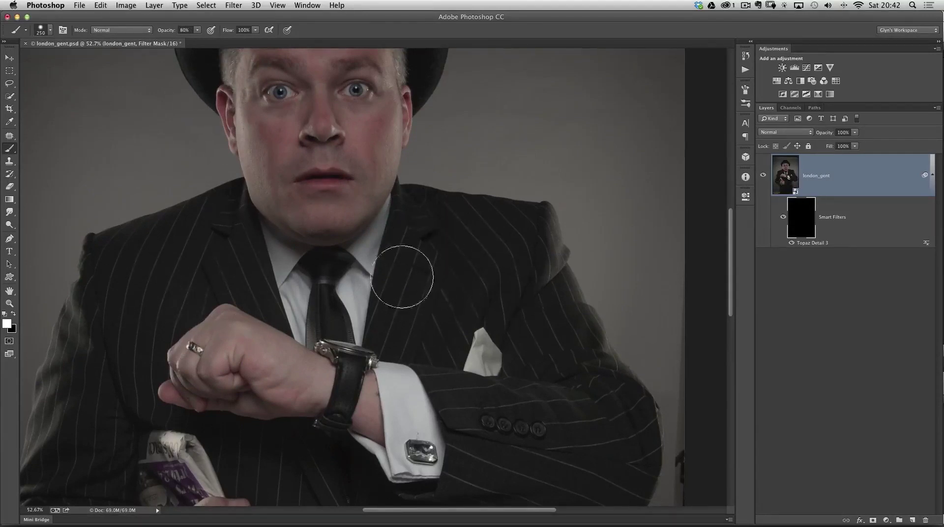
pyautogui.press('[')
pyautogui.press('[')
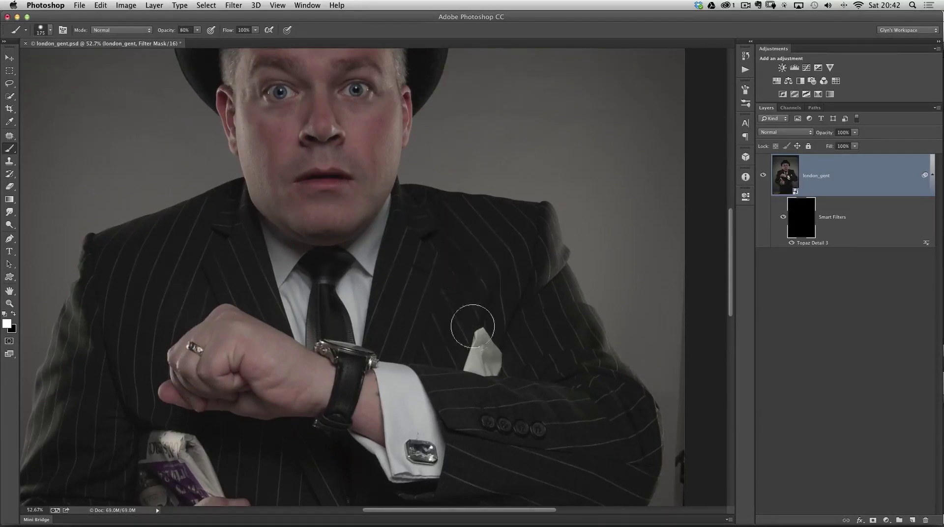
pyautogui.press('[')
pyautogui.moveTo(462, 247)
pyautogui.mouseDown()
pyautogui.moveTo(445, 225)
pyautogui.moveTo(465, 212)
pyautogui.moveTo(532, 221)
pyautogui.moveTo(545, 272)
pyautogui.moveTo(534, 286)
pyautogui.moveTo(498, 278)
pyautogui.moveTo(551, 283)
pyautogui.moveTo(539, 235)
pyautogui.moveTo(536, 269)
pyautogui.moveTo(421, 223)
pyautogui.moveTo(438, 210)
pyautogui.moveTo(421, 310)
pyautogui.moveTo(395, 313)
pyautogui.moveTo(398, 301)
pyautogui.moveTo(452, 391)
pyautogui.moveTo(462, 325)
pyautogui.moveTo(536, 375)
pyautogui.moveTo(557, 322)
pyautogui.moveTo(579, 342)
pyautogui.moveTo(557, 315)
pyautogui.moveTo(592, 336)
pyautogui.moveTo(563, 289)
pyautogui.moveTo(564, 301)
pyautogui.moveTo(552, 243)
pyautogui.moveTo(539, 248)
pyautogui.moveTo(550, 252)
pyautogui.moveTo(548, 301)
pyautogui.moveTo(609, 388)
pyautogui.moveTo(616, 380)
pyautogui.moveTo(630, 390)
pyautogui.moveTo(564, 363)
pyautogui.moveTo(569, 417)
pyautogui.moveTo(548, 432)
pyautogui.moveTo(464, 393)
pyautogui.moveTo(444, 397)
pyautogui.moveTo(478, 428)
pyautogui.moveTo(460, 385)
pyautogui.moveTo(474, 401)
pyautogui.mouseUp()
pyautogui.press('[')
# Paint white over the face on the filter mask, reducing the brush opacity to 40%.
pyautogui.press('space')
pyautogui.moveTo(428, 227)
pyautogui.mouseDown()
pyautogui.moveTo(488, 331)
pyautogui.moveTo(528, 354)
pyautogui.mouseUp()
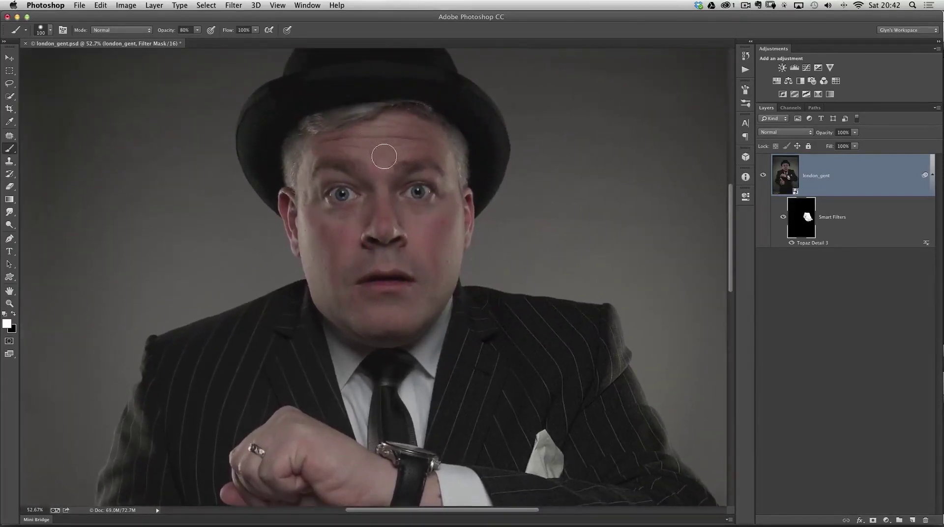
pyautogui.moveTo(384, 157); pyautogui.dragTo(398, 201)
pyautogui.press('4')
pyautogui.moveTo(326, 217)
pyautogui.mouseDown()
pyautogui.moveTo(320, 230)
pyautogui.moveTo(316, 170)
pyautogui.moveTo(303, 159)
pyautogui.moveTo(331, 180)
pyautogui.mouseUp()
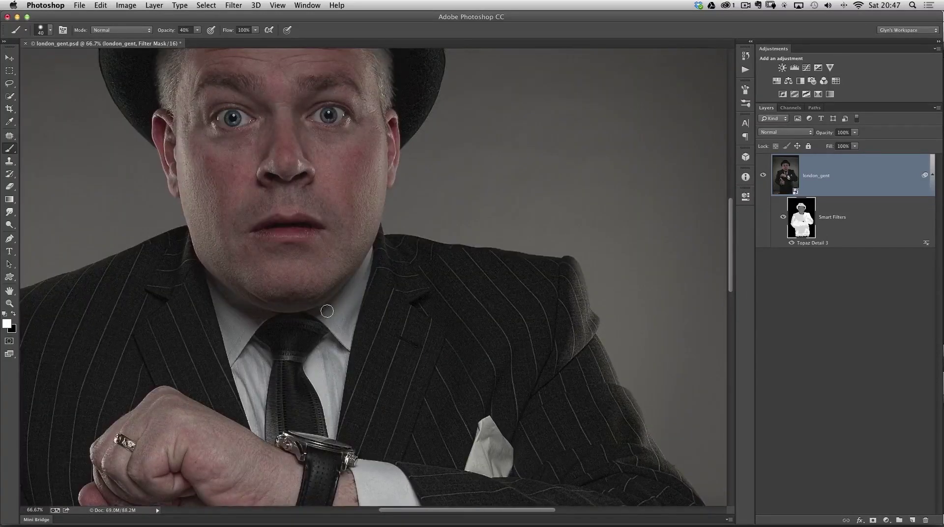
# Examine the painted detail up close across the hands, face, jacket lapel and shoulder edge.
pyautogui.scroll(-10, 354, 256)
pyautogui.hscroll(-4, 354, 256)
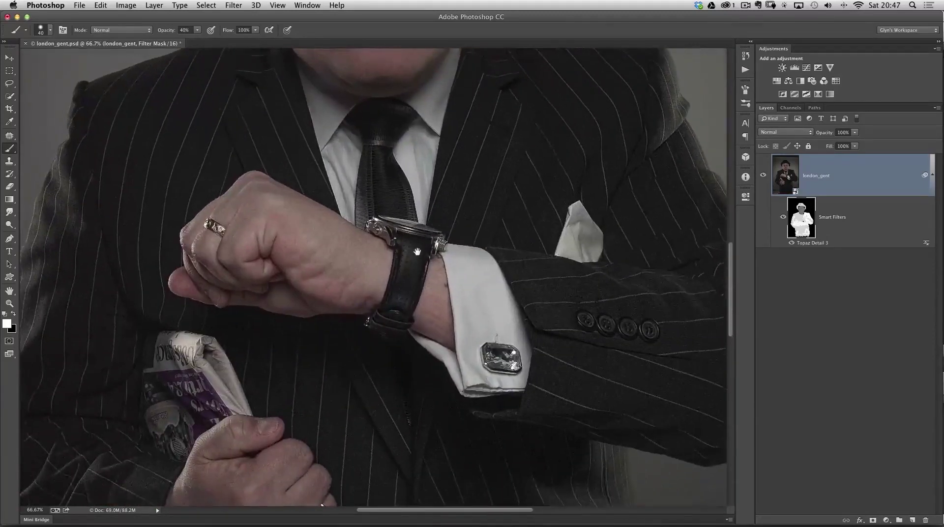
pyautogui.keyDown('alt'); pyautogui.keyDown('super'); pyautogui.click(415, 282); pyautogui.keyUp('super'); pyautogui.keyUp('alt')
pyautogui.keyDown('alt'); pyautogui.keyDown('super'); pyautogui.click(415, 283); pyautogui.keyUp('super'); pyautogui.keyUp('alt')
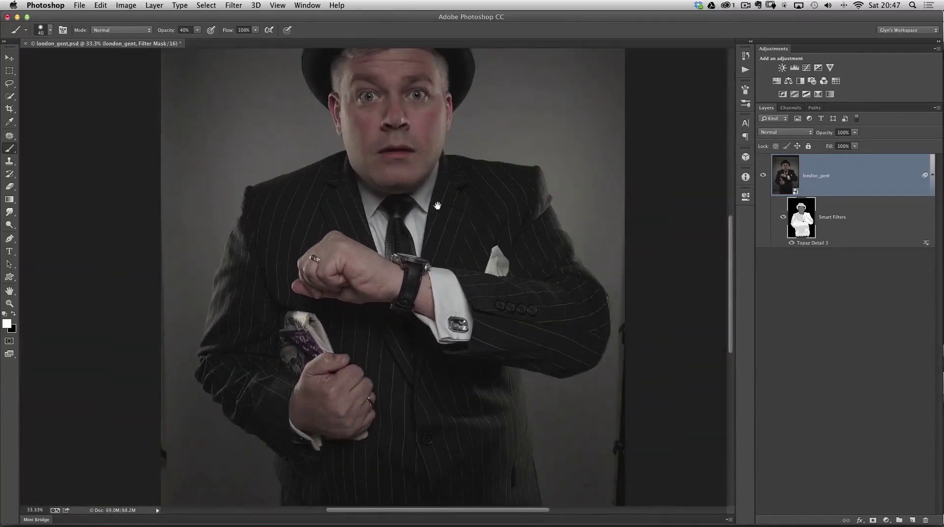
pyautogui.scroll(5, 437, 205)
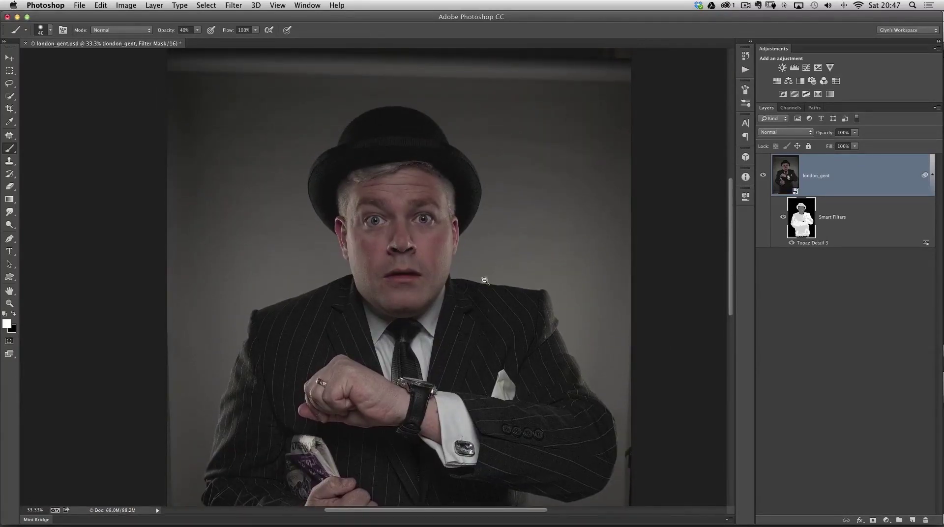
pyautogui.keyDown('super'); pyautogui.click(472, 307); pyautogui.keyUp('super')
pyautogui.keyDown('super'); pyautogui.click(459, 309); pyautogui.keyUp('super')
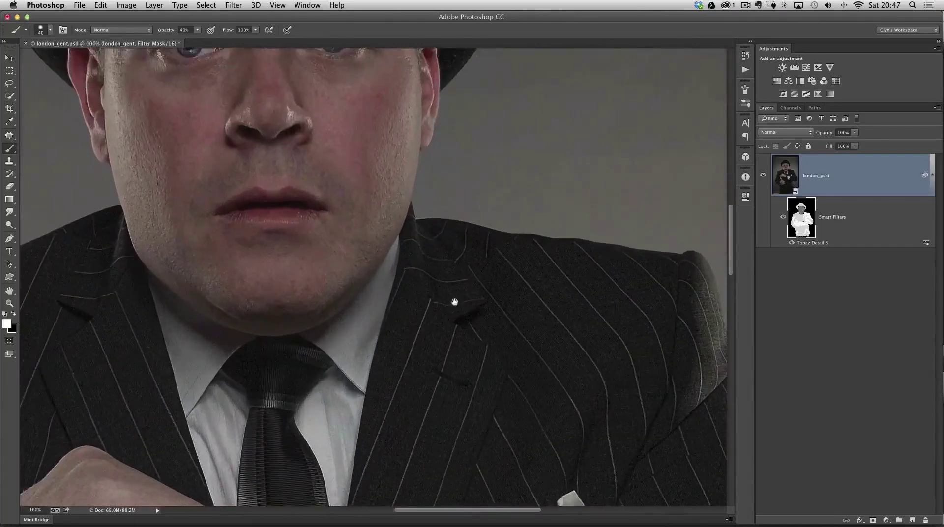
pyautogui.moveTo(455, 301)
pyautogui.mouseDown()
pyautogui.moveTo(403, 278)
pyautogui.moveTo(510, 274)
pyautogui.moveTo(562, 254)
pyautogui.mouseUp()
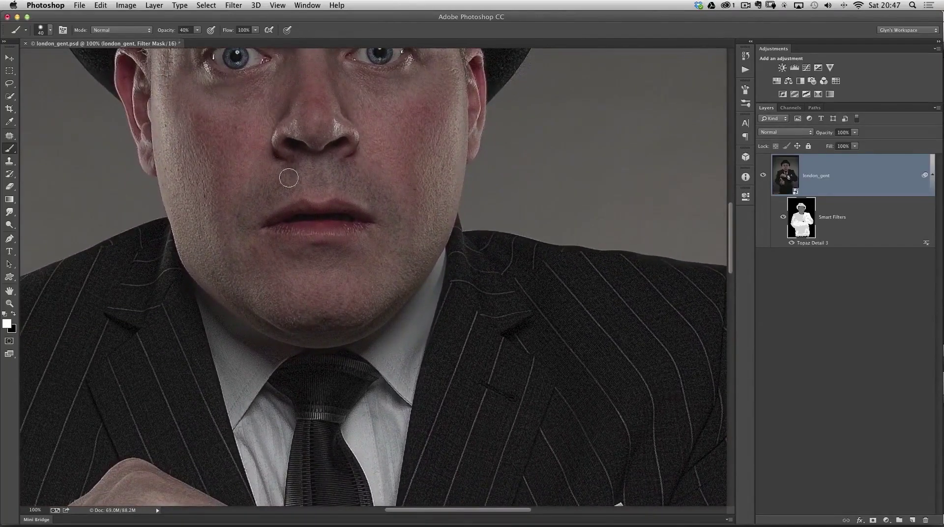
pyautogui.moveTo(288, 173)
pyautogui.mouseDown()
pyautogui.moveTo(245, 100)
pyautogui.moveTo(274, 219)
pyautogui.moveTo(229, 186)
pyautogui.moveTo(186, 89)
pyautogui.moveTo(329, 217)
pyautogui.moveTo(377, 115)
pyautogui.moveTo(354, 244)
pyautogui.moveTo(258, 181)
pyautogui.moveTo(340, 142)
pyautogui.moveTo(338, 246)
pyautogui.moveTo(290, 199)
pyautogui.moveTo(359, 112)
pyautogui.moveTo(253, 103)
pyautogui.moveTo(235, 235)
pyautogui.moveTo(336, 294)
pyautogui.moveTo(341, 264)
pyautogui.moveTo(361, 266)
pyautogui.moveTo(340, 240)
pyautogui.mouseUp()
pyautogui.moveTo(343, 242); pyautogui.dragTo(349, 248)
pyautogui.press('space')
pyautogui.moveTo(482, 246)
pyautogui.mouseDown()
pyautogui.moveTo(403, 257)
pyautogui.moveTo(387, 275)
pyautogui.mouseUp()
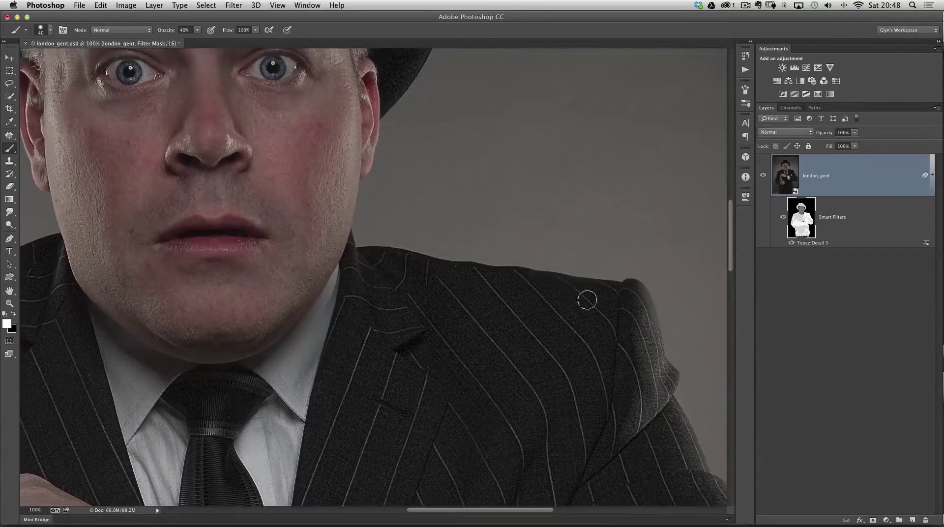
pyautogui.press('space')
pyautogui.moveTo(350, 369)
pyautogui.mouseDown()
pyautogui.moveTo(417, 217)
pyautogui.moveTo(468, 213)
pyautogui.moveTo(407, 268)
pyautogui.mouseUp()
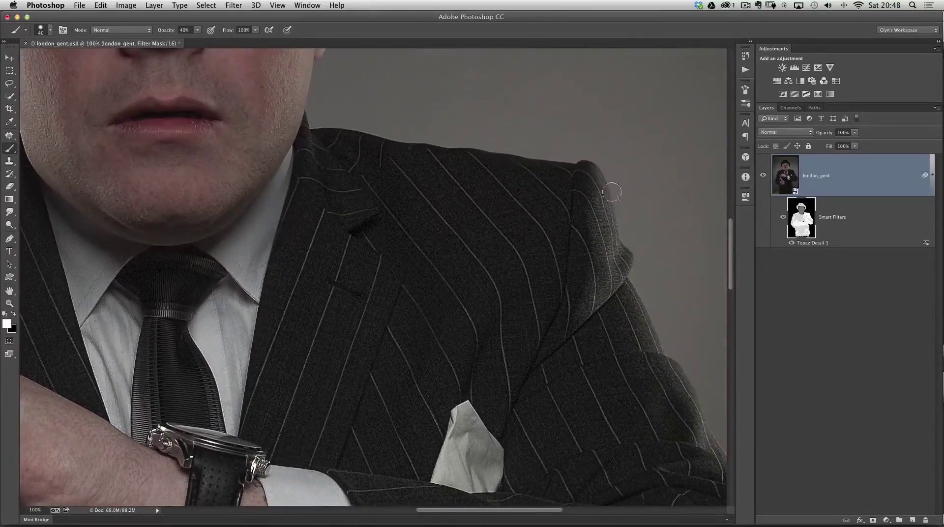
pyautogui.moveTo(591, 196); pyautogui.dragTo(601, 207)
# Display the filter mask on its own and paint white over the black gap beside the shirt cuff at 80% opacity.
pyautogui.keyDown('alt'); pyautogui.click(803, 218); pyautogui.keyUp('alt')
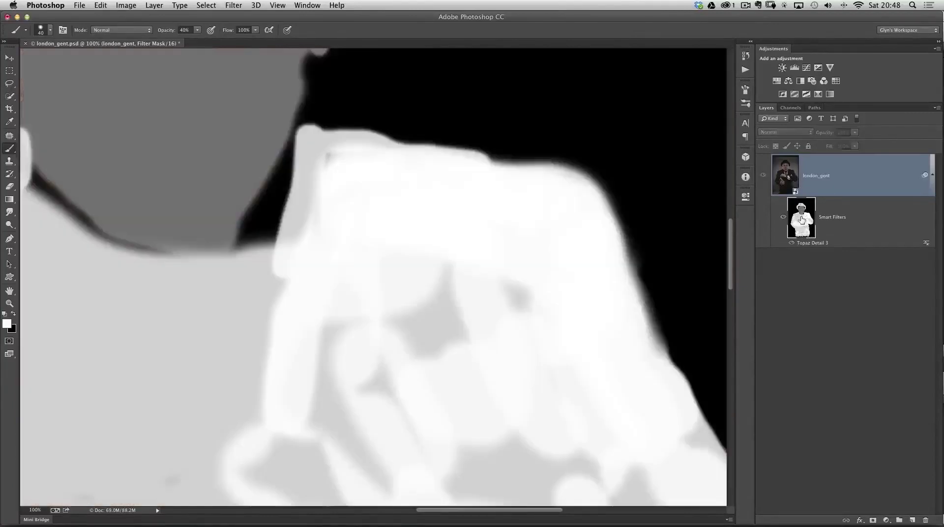
pyautogui.keyDown('alt'); pyautogui.keyDown('super'); pyautogui.click(499, 257); pyautogui.keyUp('super'); pyautogui.keyUp('alt')
pyautogui.keyDown('alt'); pyautogui.keyDown('super'); pyautogui.click(499, 257); pyautogui.keyUp('super'); pyautogui.keyUp('alt')
pyautogui.keyDown('alt'); pyautogui.keyDown('super'); pyautogui.click(499, 257); pyautogui.keyUp('super'); pyautogui.keyUp('alt')
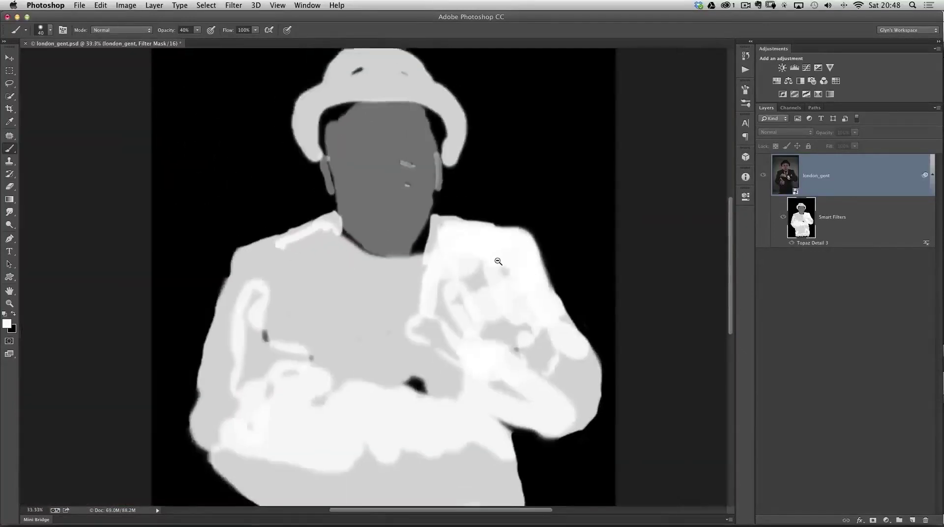
pyautogui.keyDown('alt'); pyautogui.keyDown('super'); pyautogui.click(514, 267); pyautogui.keyUp('super'); pyautogui.keyUp('alt')
pyautogui.moveTo(469, 312); pyautogui.dragTo(426, 267)
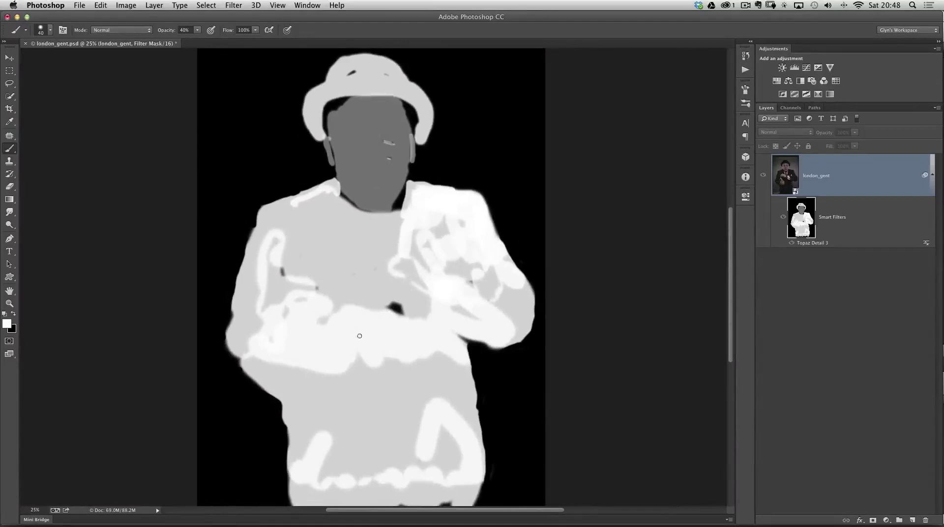
pyautogui.moveTo(395, 308); pyautogui.dragTo(393, 308)
pyautogui.keyDown('alt'); pyautogui.click(801, 219); pyautogui.keyUp('alt')
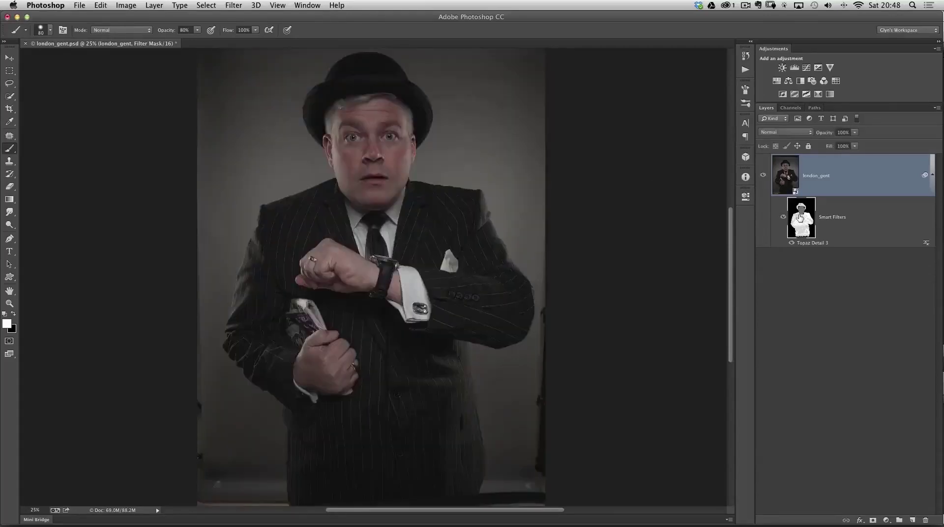
# Fill the missed dark areas on the filter mask with white along the hat brim, on the crown and at the jacket's lower edge.
pyautogui.keyDown('alt'); pyautogui.click(805, 218); pyautogui.keyUp('alt')
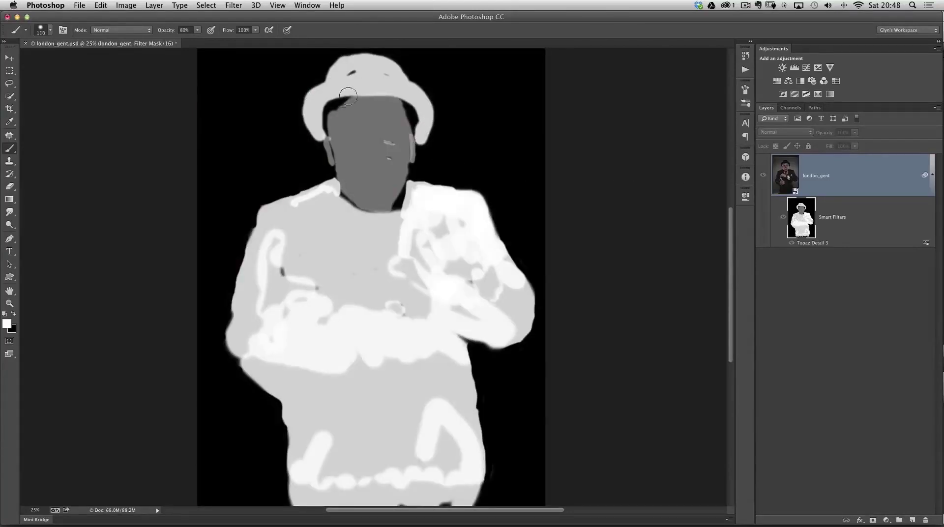
pyautogui.moveTo(341, 96)
pyautogui.mouseDown()
pyautogui.moveTo(364, 96)
pyautogui.moveTo(328, 104)
pyautogui.moveTo(326, 123)
pyautogui.mouseUp()
pyautogui.moveTo(384, 90)
pyautogui.mouseDown()
pyautogui.moveTo(413, 108)
pyautogui.moveTo(422, 140)
pyautogui.mouseUp()
pyautogui.moveTo(354, 70); pyautogui.dragTo(349, 73)
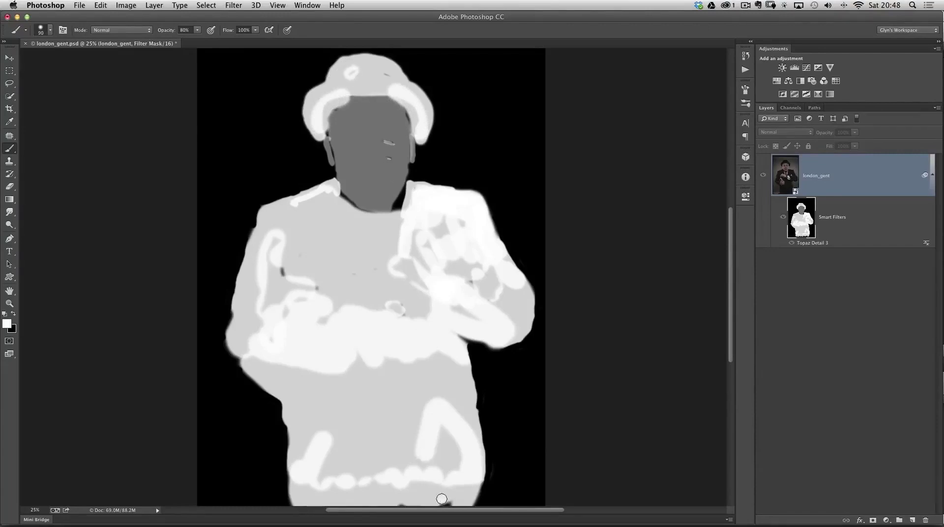
pyautogui.moveTo(442, 499); pyautogui.dragTo(433, 501)
pyautogui.keyDown('alt'); pyautogui.click(805, 215); pyautogui.keyUp('alt')
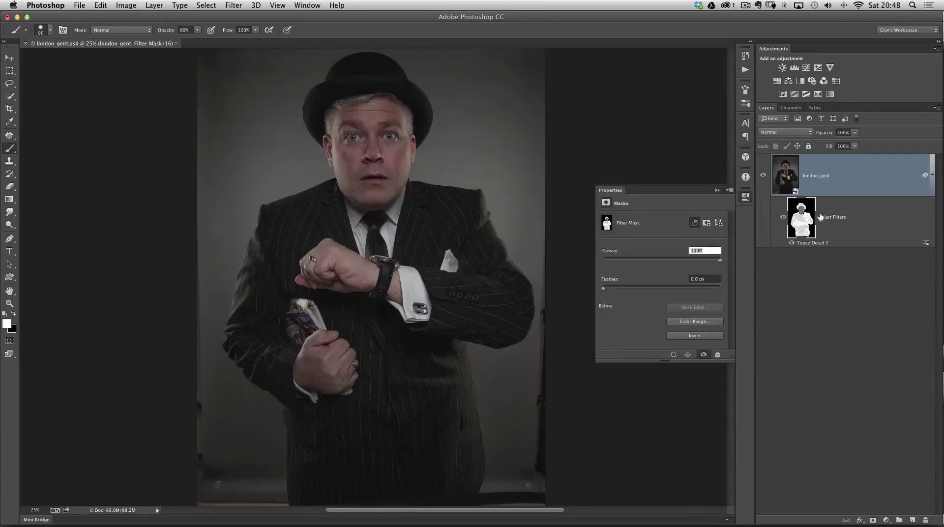
# Paint white over the dark gaps around the shirt collar in the filter mask view and return to the image.
pyautogui.keyDown('alt'); pyautogui.click(801, 215); pyautogui.keyUp('alt')
pyautogui.moveTo(444, 191)
pyautogui.mouseDown()
pyautogui.moveTo(407, 199)
pyautogui.moveTo(405, 190)
pyautogui.moveTo(386, 215)
pyautogui.moveTo(349, 210)
pyautogui.mouseUp()
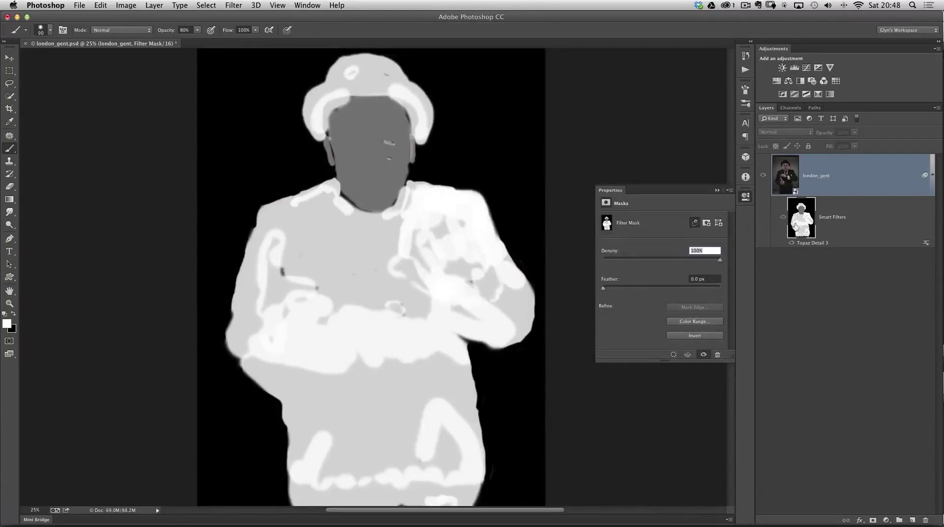
pyautogui.keyDown('alt'); pyautogui.click(797, 221); pyautogui.keyUp('alt')
# Paint black on the filter mask over the background above the jacket shoulder, and set the brush opacity to 100%.
pyautogui.click(426, 214)
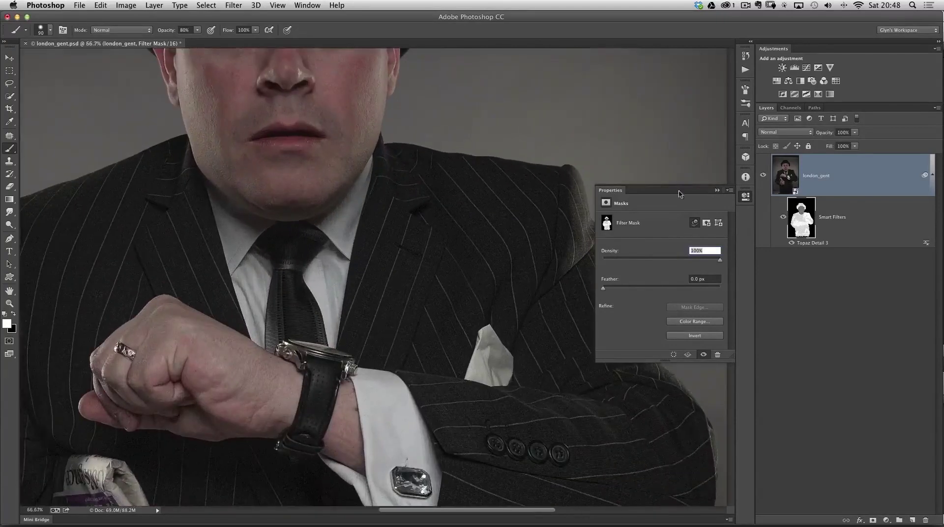
pyautogui.click(746, 196)
pyautogui.keyDown('super'); pyautogui.click(497, 202); pyautogui.keyUp('super')
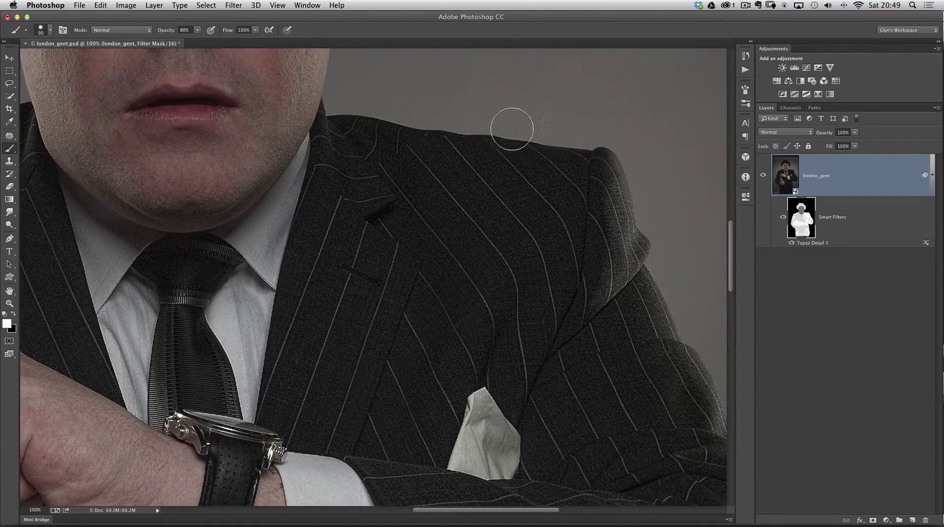
pyautogui.press('x')
pyautogui.moveTo(541, 98)
pyautogui.mouseDown()
pyautogui.moveTo(561, 106)
pyautogui.moveTo(530, 113)
pyautogui.moveTo(507, 103)
pyautogui.moveTo(536, 107)
pyautogui.moveTo(509, 114)
pyautogui.moveTo(561, 123)
pyautogui.moveTo(541, 135)
pyautogui.mouseUp()
pyautogui.press('0')
pyautogui.keyDown('alt'); pyautogui.keyDown('super'); pyautogui.click(330, 243); pyautogui.keyUp('super'); pyautogui.keyUp('alt')
pyautogui.keyDown('alt'); pyautogui.keyDown('super'); pyautogui.click(330, 243); pyautogui.keyUp('super'); pyautogui.keyUp('alt')
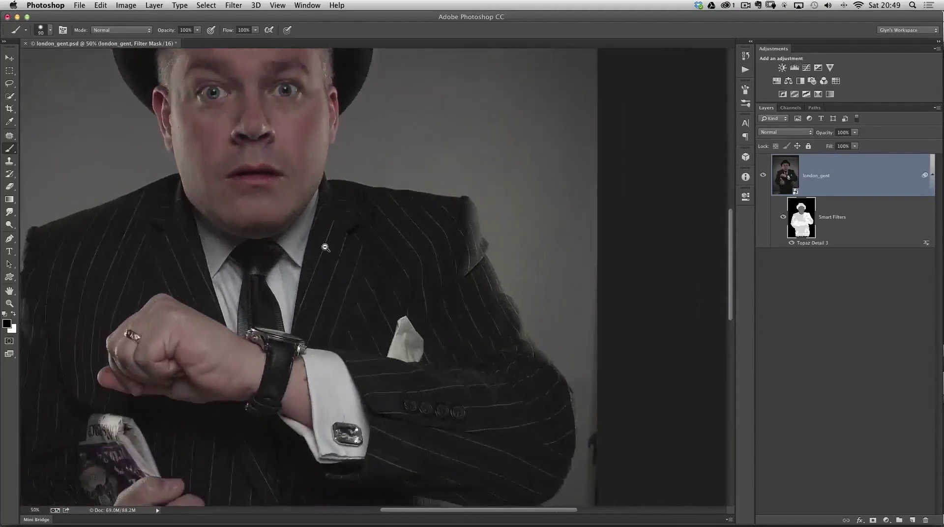
pyautogui.keyDown('alt'); pyautogui.keyDown('super'); pyautogui.click(330, 243); pyautogui.keyUp('super'); pyautogui.keyUp('alt')
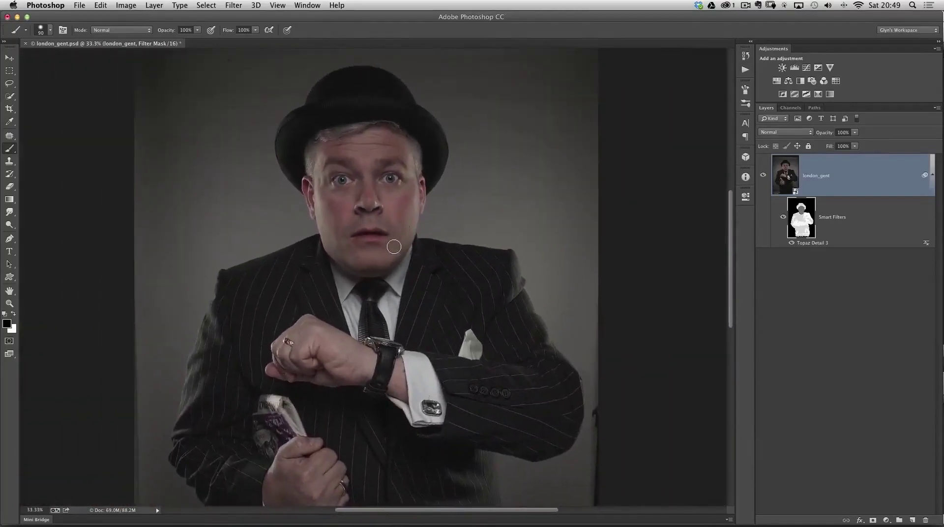